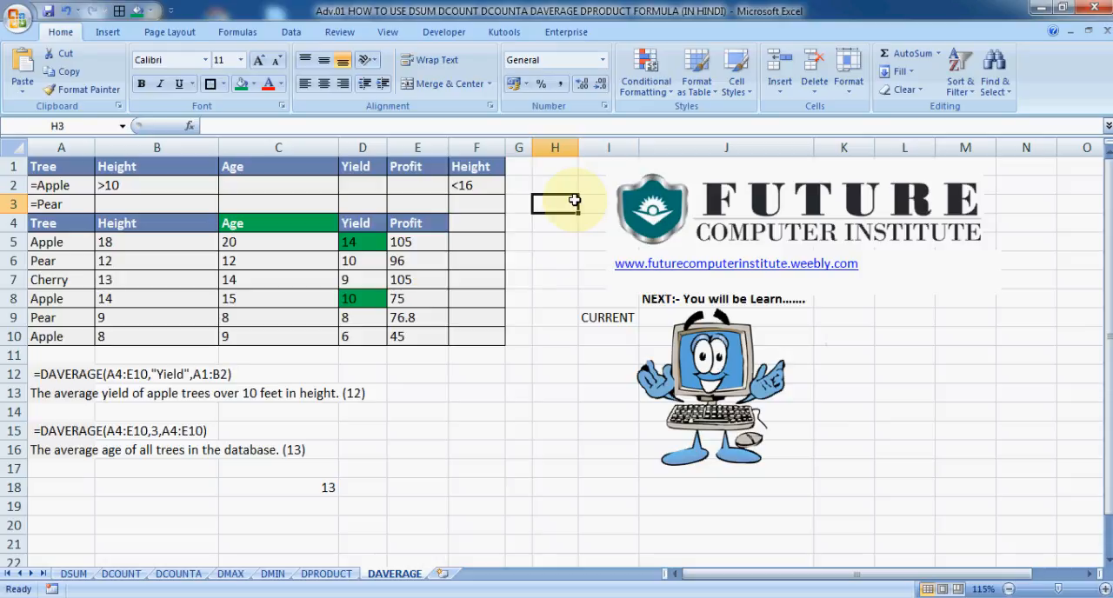
Examine the tree database under the row 4 headings and the first DAVERAGE example with its description in rows 12 and 13
{"action": "left_click", "coordinate": [548, 243]}
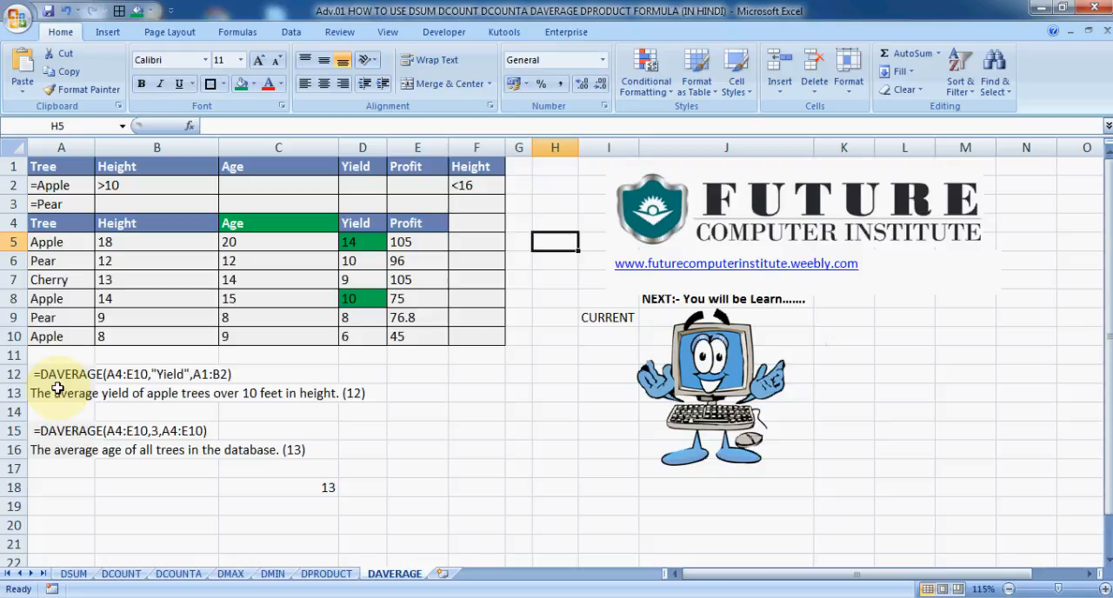
{"action": "left_click_drag", "start_coordinate": [47, 224], "coordinate": [498, 326]}
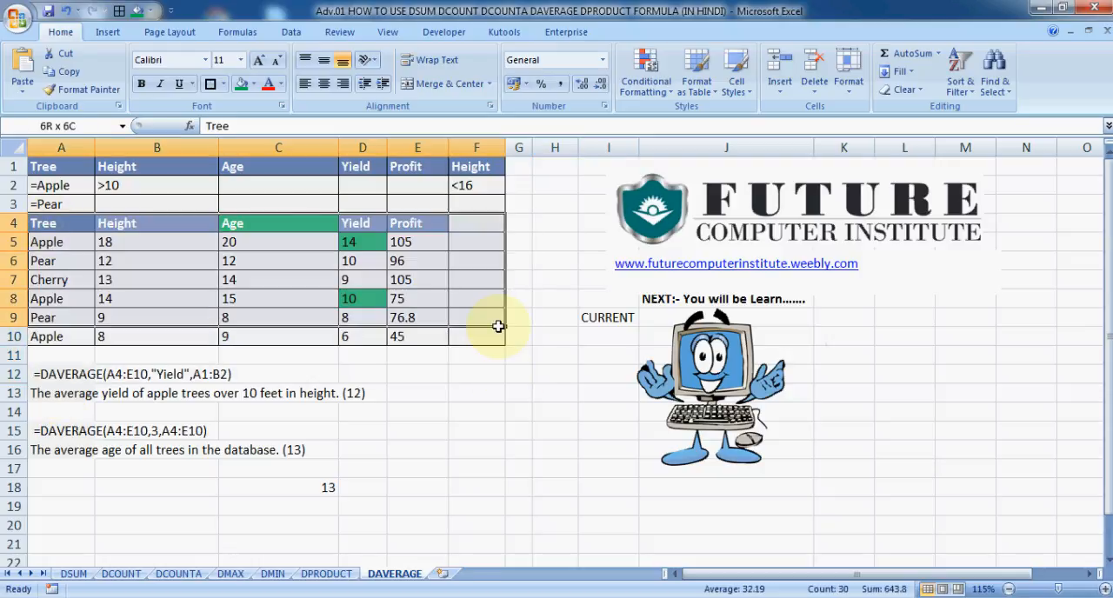
{"action": "left_click", "coordinate": [157, 228]}
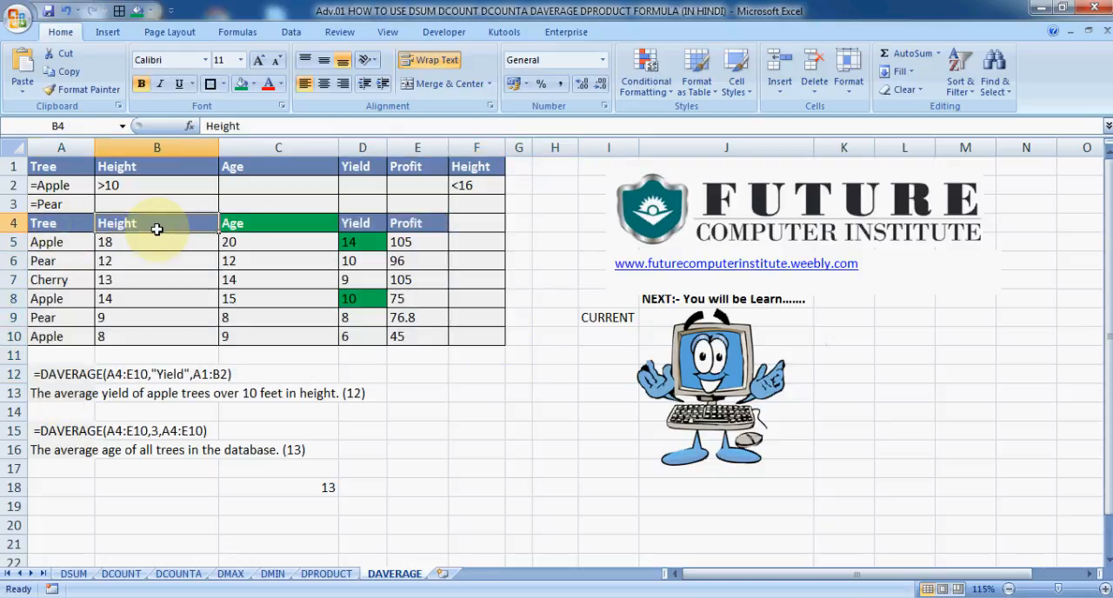
{"action": "left_click", "coordinate": [239, 224]}
{"action": "left_click_drag", "start_coordinate": [44, 223], "coordinate": [479, 336]}
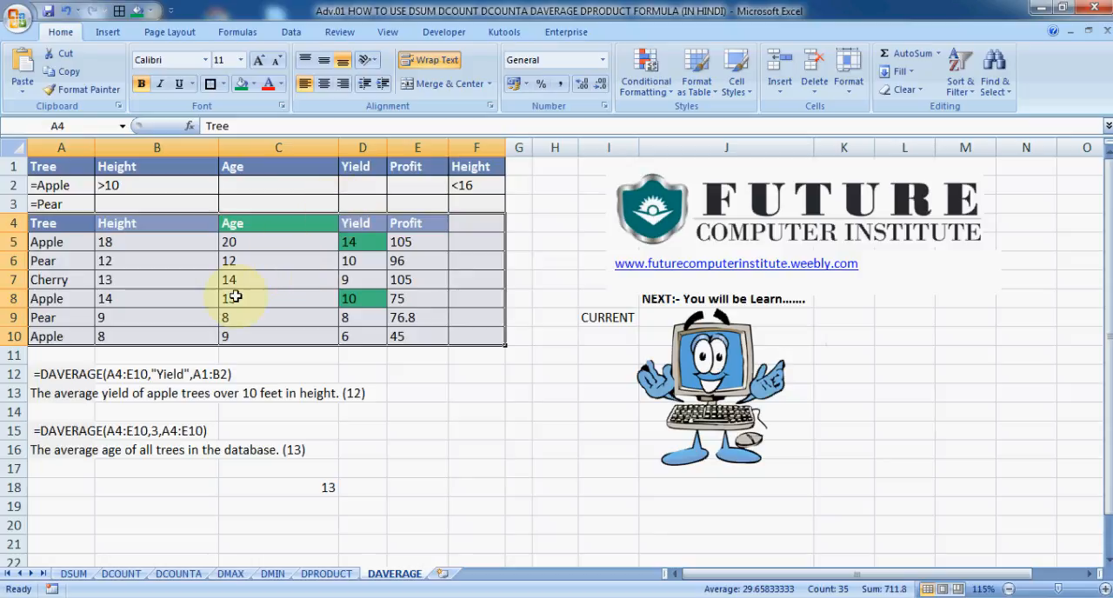
{"action": "left_click", "coordinate": [208, 279]}
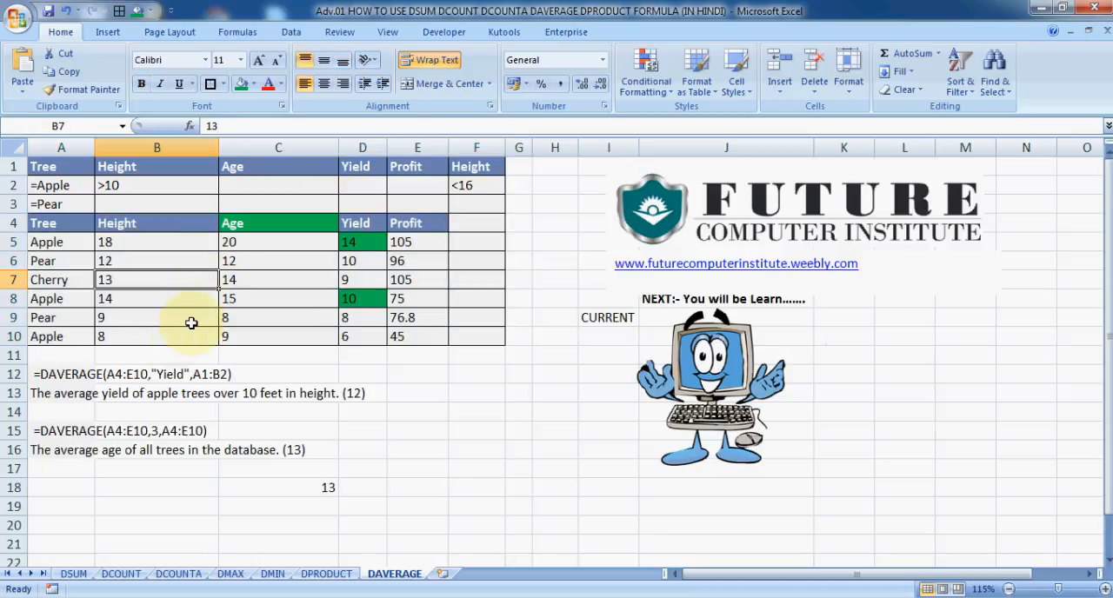
{"action": "left_click", "coordinate": [59, 393]}
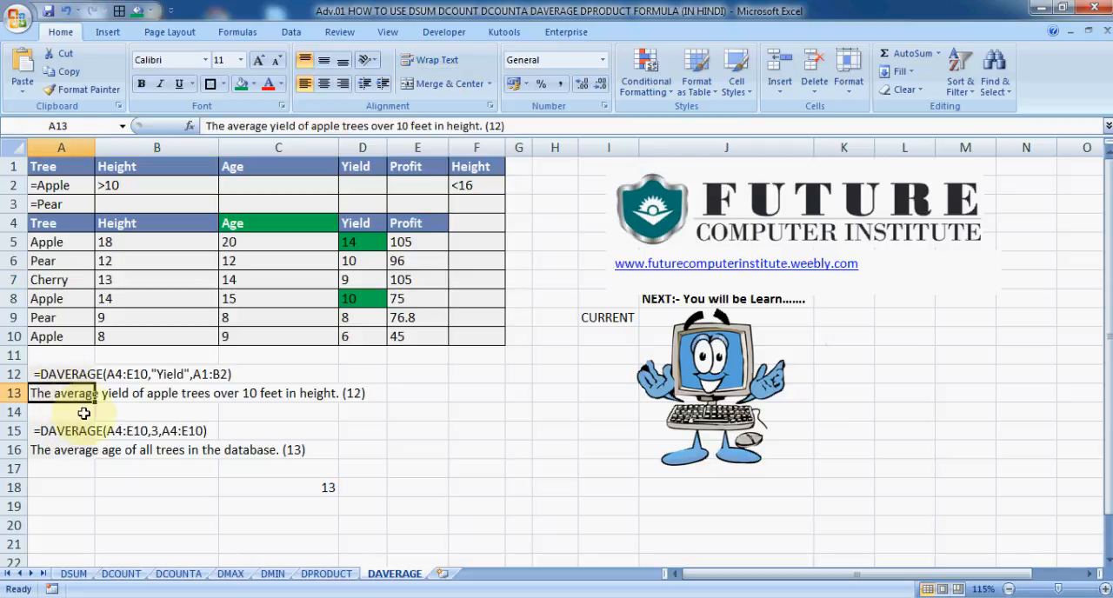
{"action": "left_click", "coordinate": [322, 405]}
{"action": "left_click", "coordinate": [126, 374]}
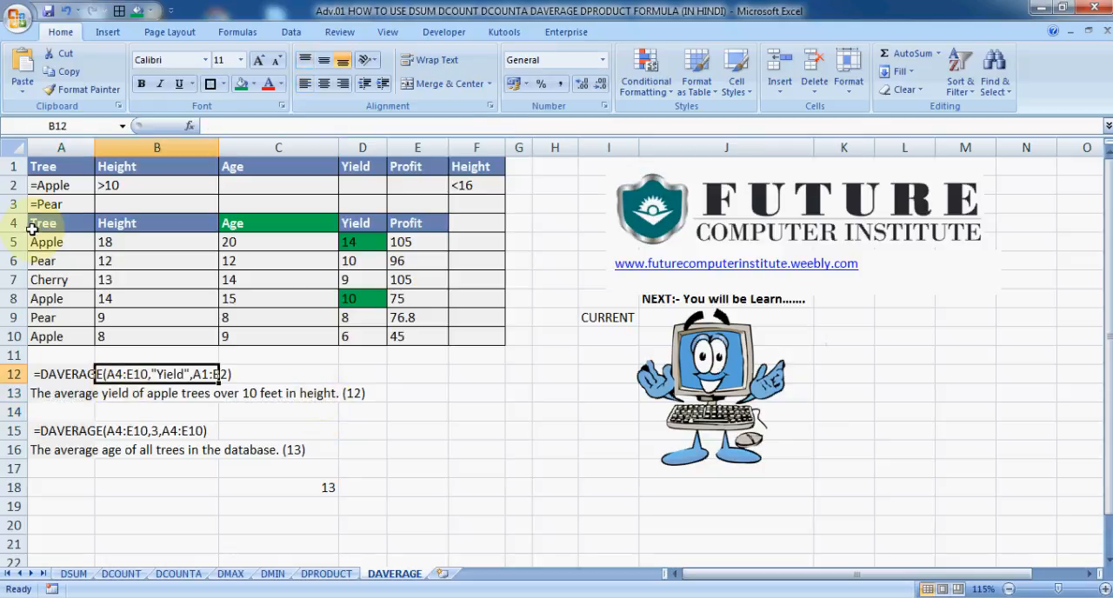
{"action": "left_click_drag", "start_coordinate": [32, 228], "coordinate": [465, 338]}
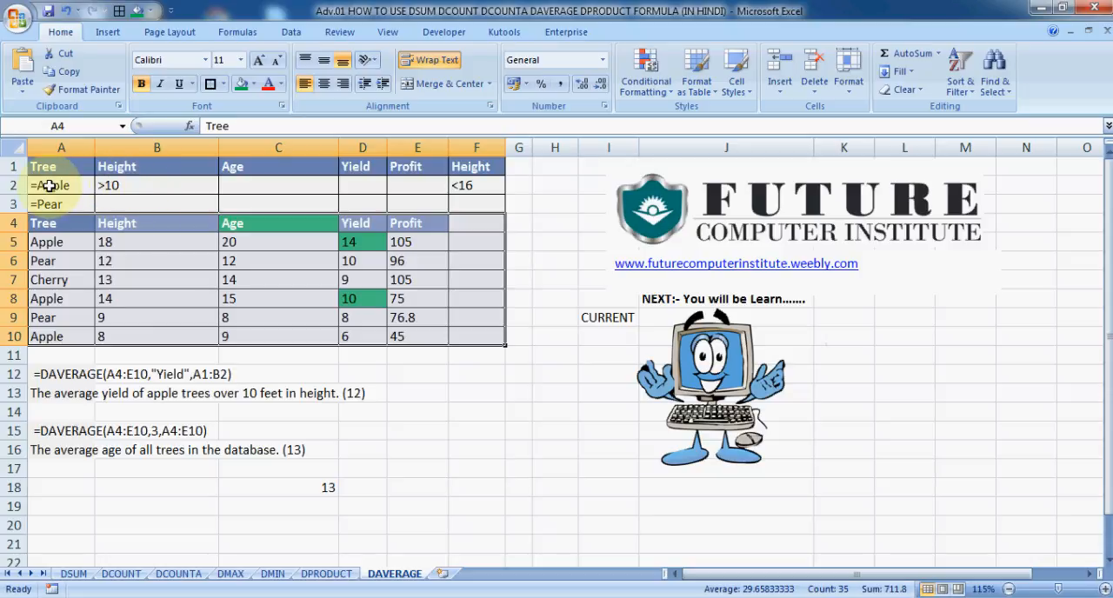
Compare the >10 height criterion in B2 with the heights and yields of the apple rows in the database
{"action": "left_click", "coordinate": [130, 184]}
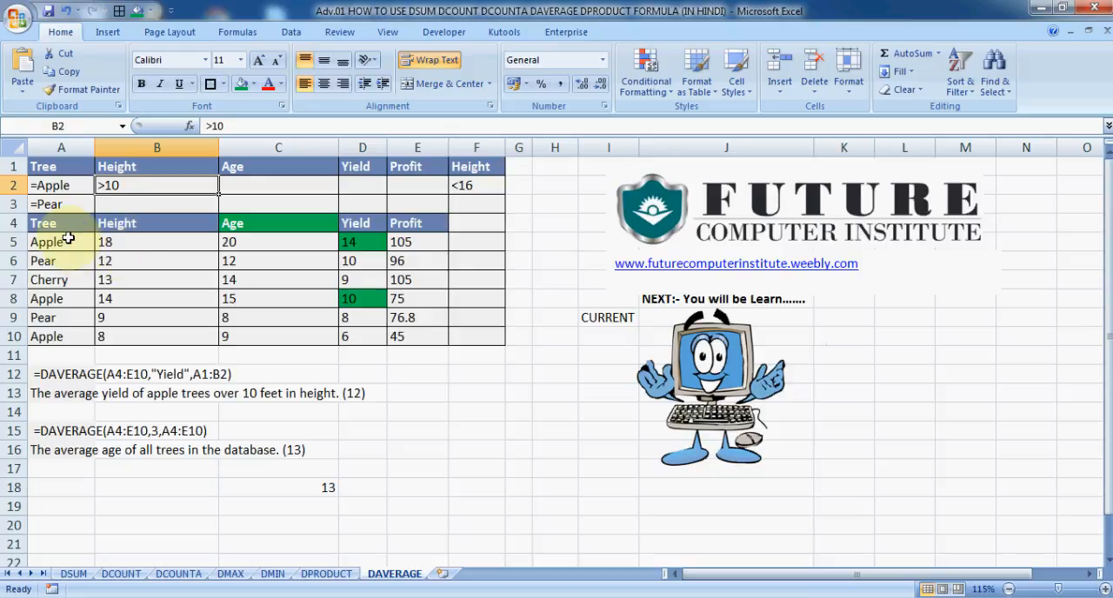
{"action": "left_click", "coordinate": [345, 247]}
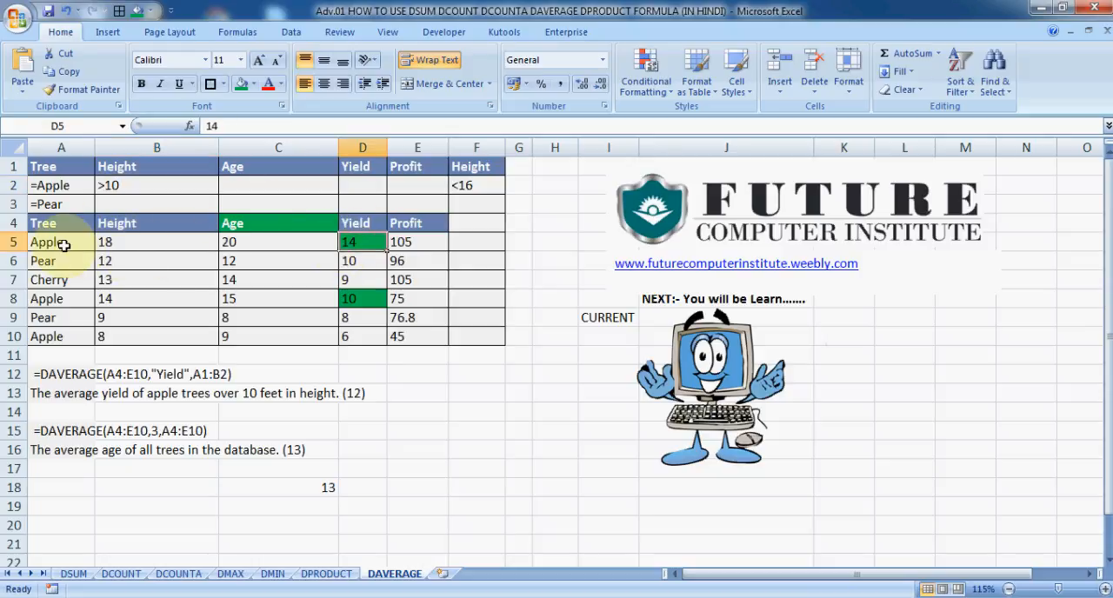
{"action": "left_click", "coordinate": [65, 246]}
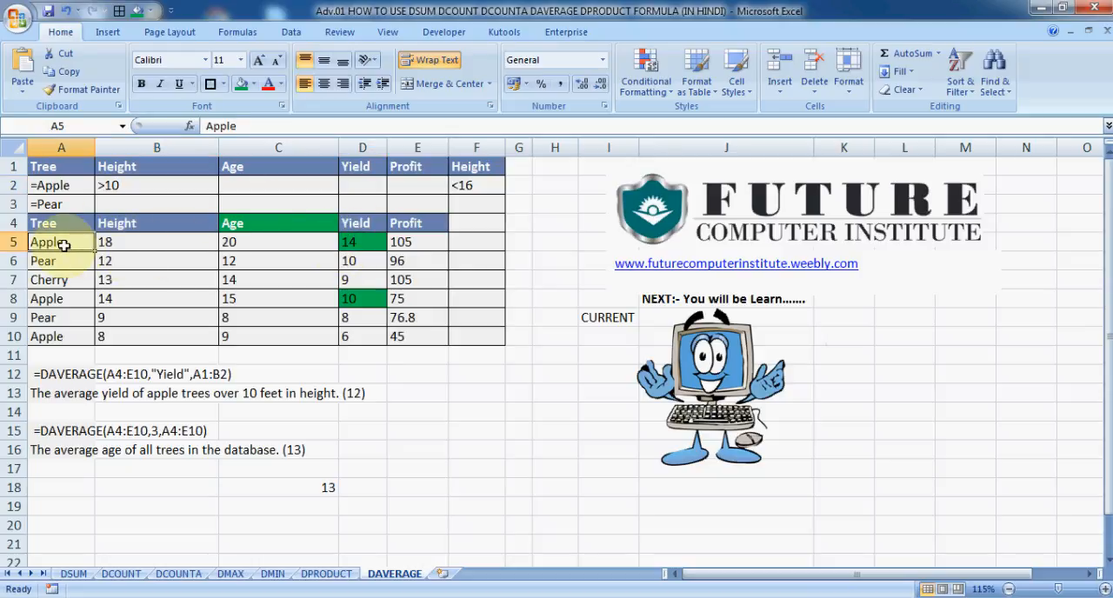
{"action": "left_click", "coordinate": [124, 247]}
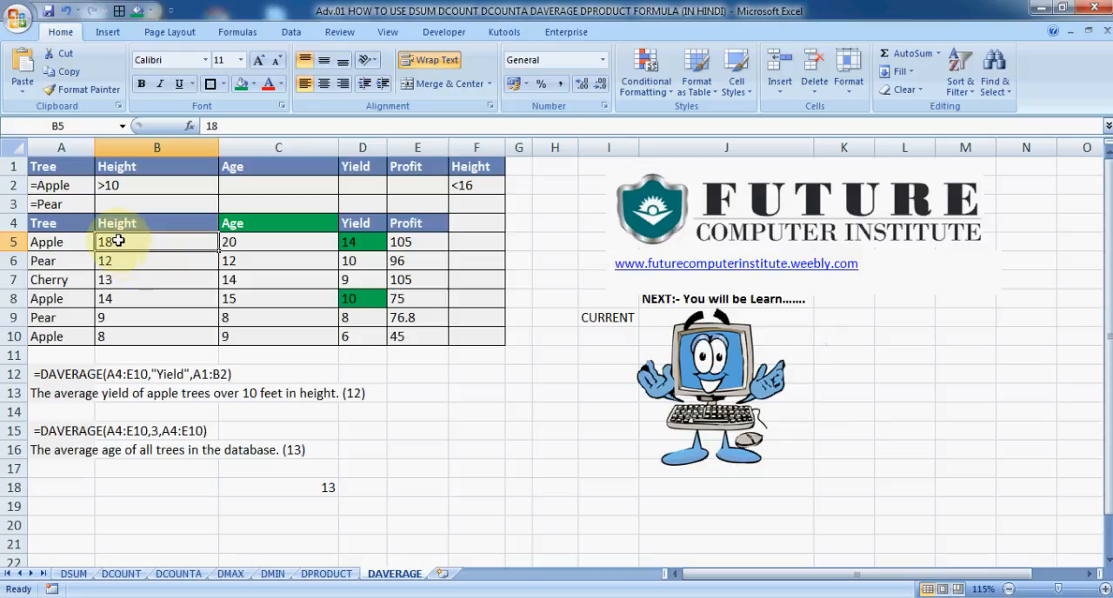
{"action": "left_click", "coordinate": [115, 300]}
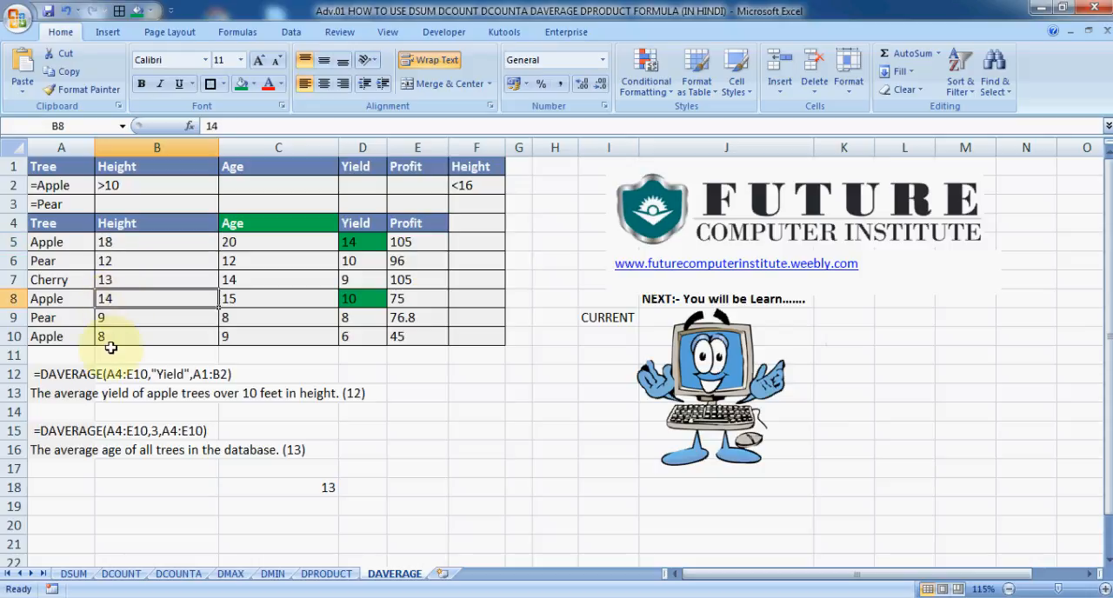
Fill the three Apple cells A5, A8 and A10 in the database's Tree column with green
{"action": "left_click", "coordinate": [67, 331]}
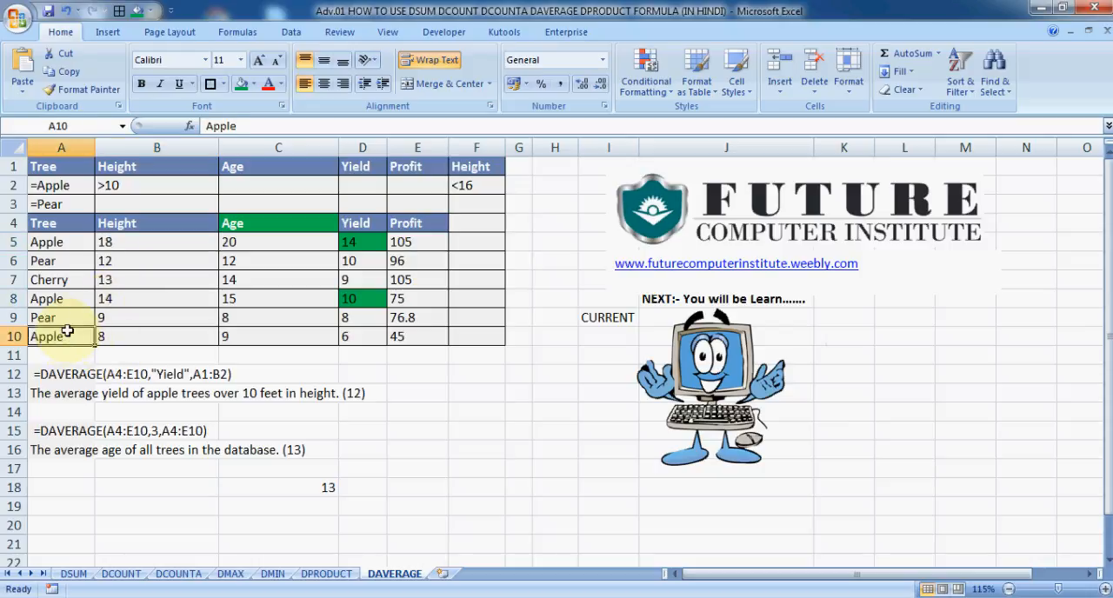
{"action": "left_click", "coordinate": [76, 299], "text": "ctrl"}
{"action": "left_click", "coordinate": [54, 242], "text": "ctrl"}
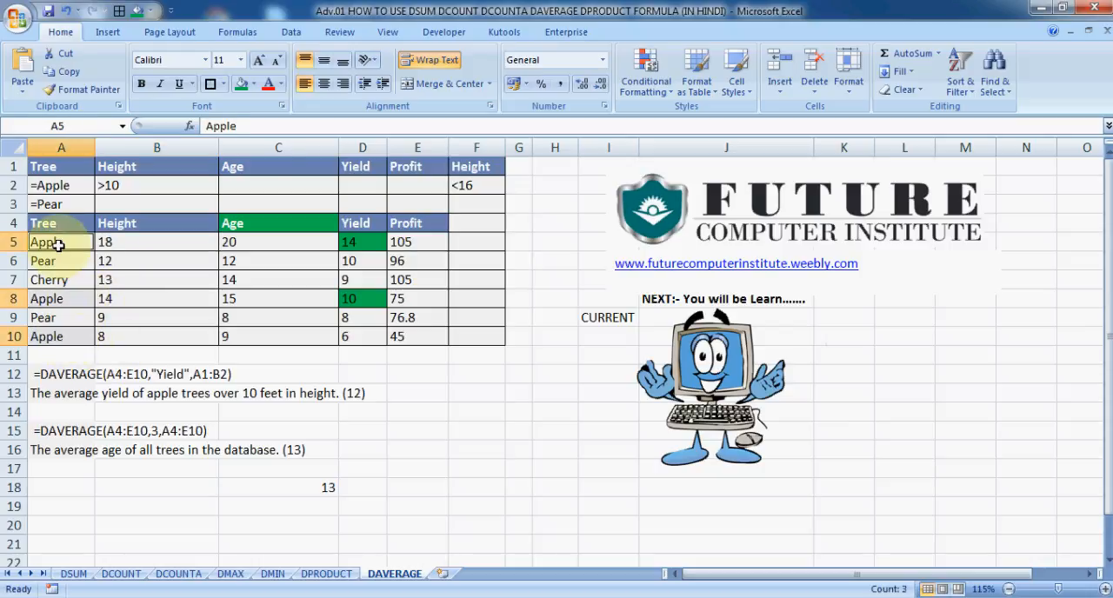
{"action": "left_click", "coordinate": [240, 85]}
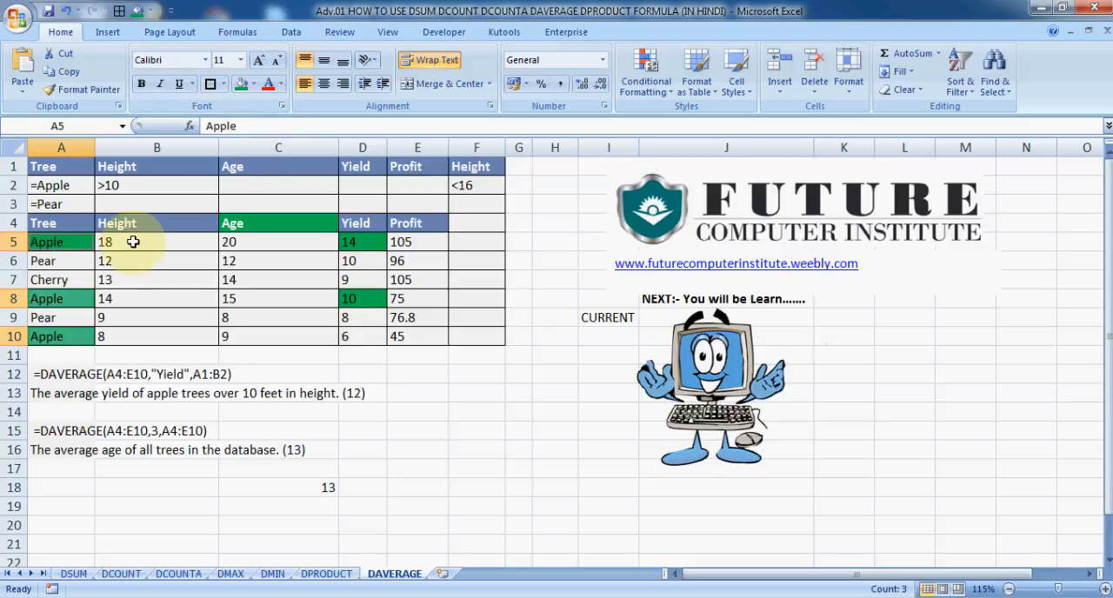
Check the apple rows' heights and select the yields D5 and D8 of those over 10 feet to read their average
{"action": "left_click", "coordinate": [137, 241]}
{"action": "left_click", "coordinate": [127, 302]}
{"action": "left_click", "coordinate": [125, 337]}
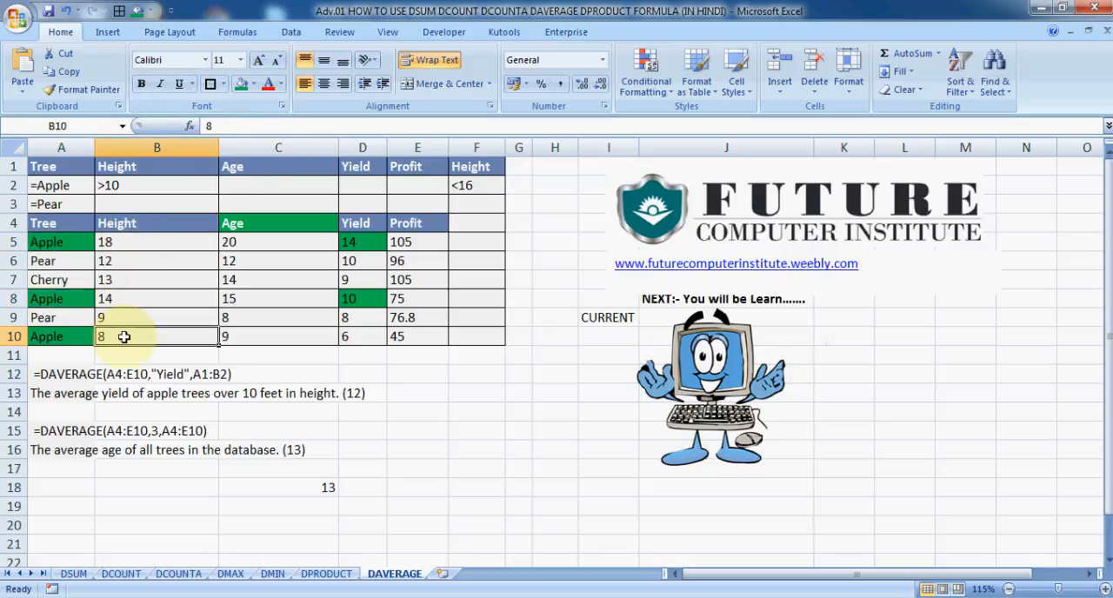
{"action": "left_click", "coordinate": [122, 296]}
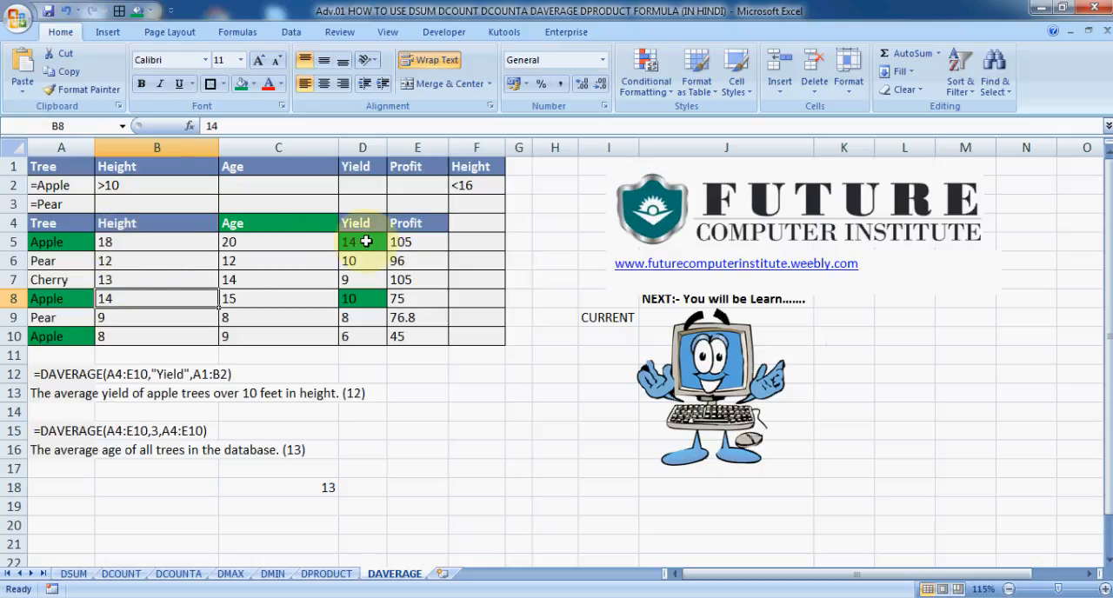
{"action": "left_click", "coordinate": [366, 242]}
{"action": "left_click", "coordinate": [368, 298], "text": "ctrl"}
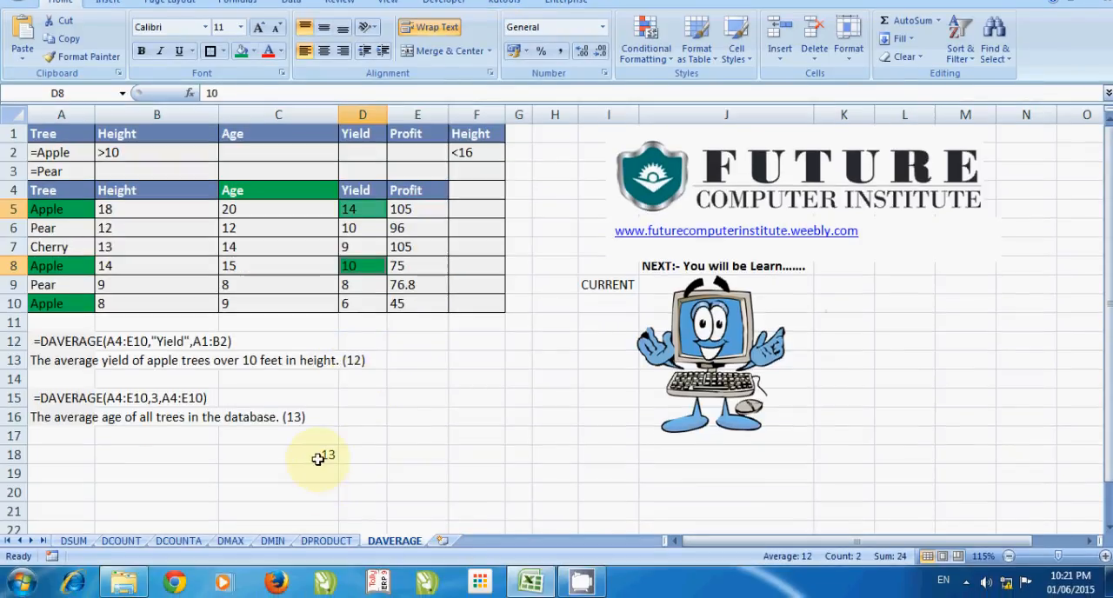
Replace the formula in C18 with a new DAVERAGE function that takes A4:E10 as its database argument
{"action": "left_click", "coordinate": [319, 459]}
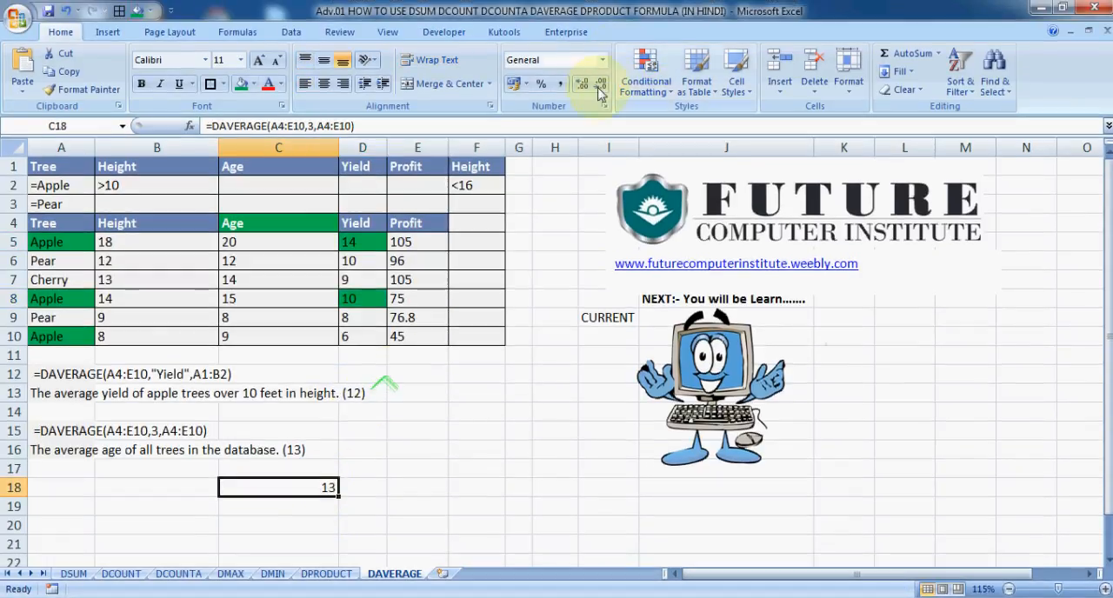
{"action": "type", "text": "="}
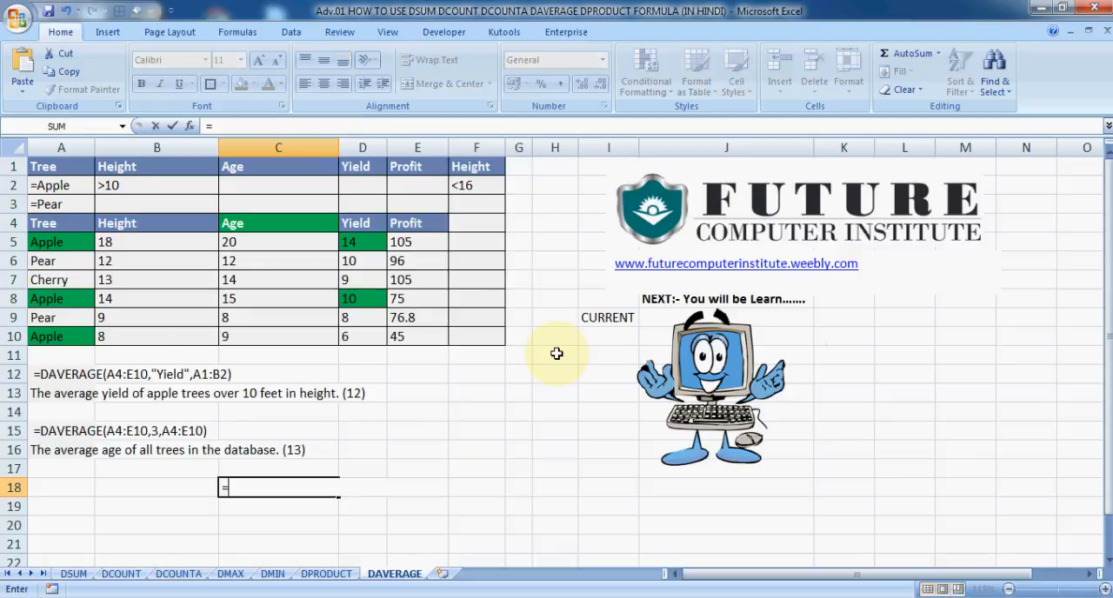
{"action": "type", "text": "DAV"}
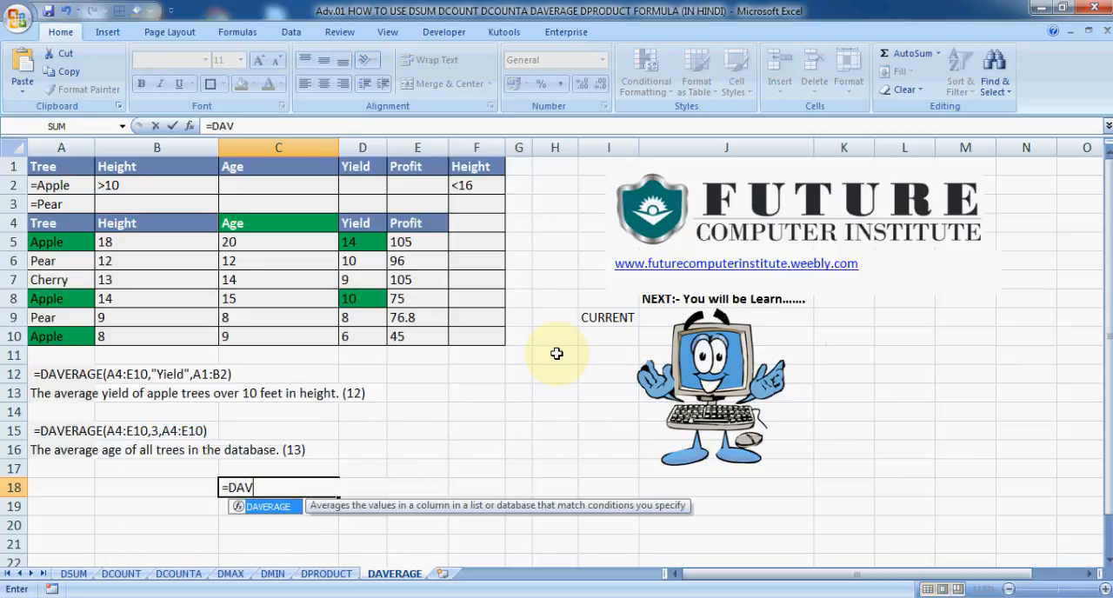
{"action": "key", "text": "Tab"}
{"action": "key", "text": "Up"}
{"action": "key", "text": "Up"}
{"action": "key", "text": "Up"}
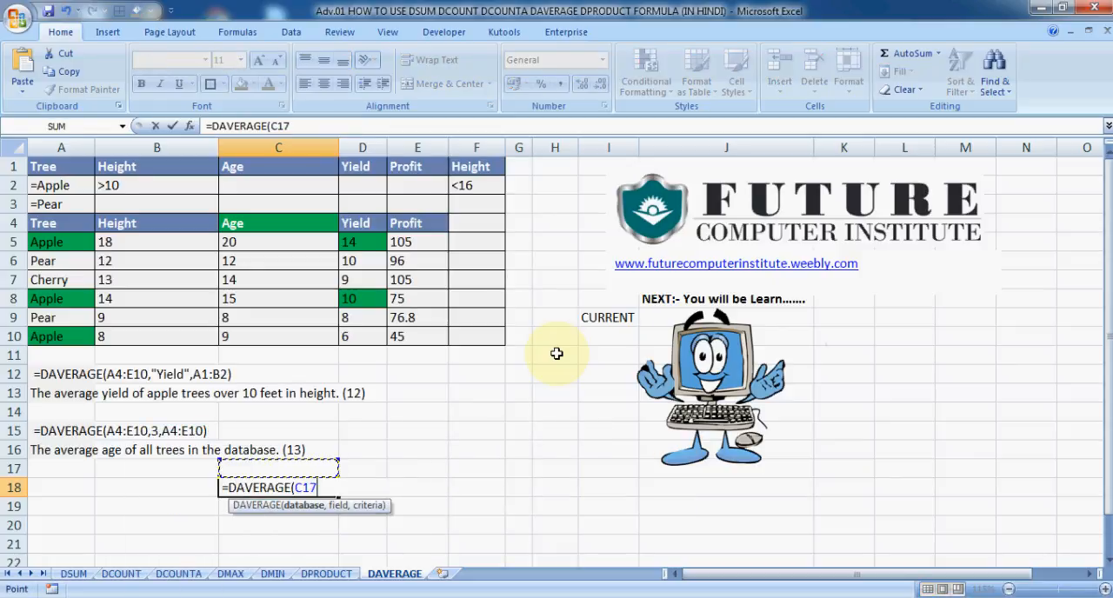
{"action": "key", "text": "Left"}
{"action": "key", "text": "Up"}
{"action": "key", "text": "Up"}
{"action": "key", "text": "Left"}
{"action": "key", "text": "Up"}
{"action": "key", "text": "Up"}
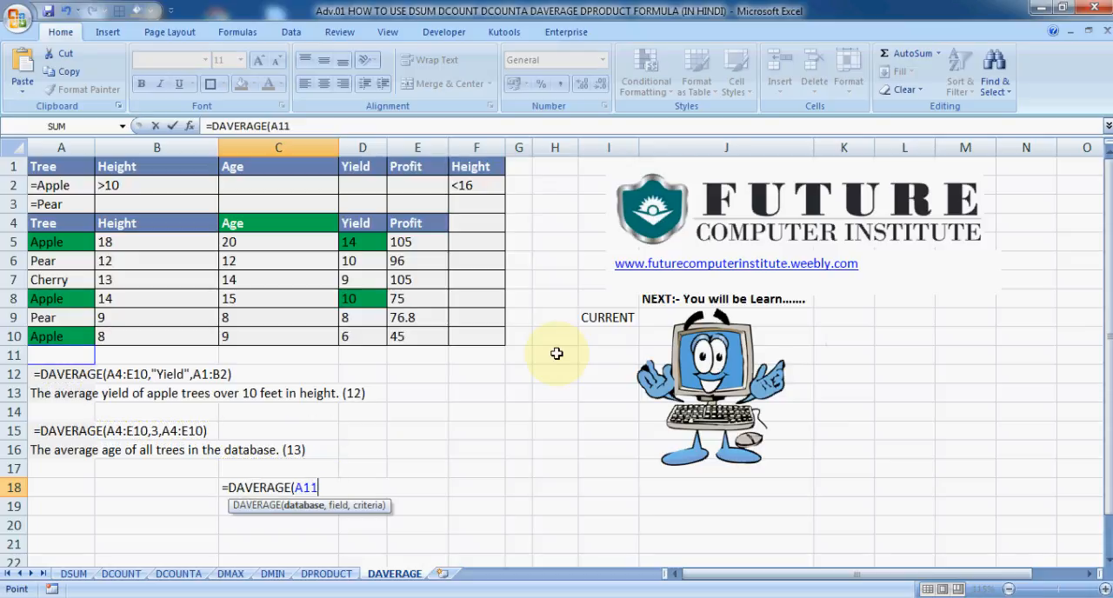
{"action": "key", "text": "Up"}
{"action": "key", "text": "shift+Right"}
{"action": "key", "text": "shift+Up"}
{"action": "key", "text": "shift+Up"}
{"action": "key", "text": "shift+Up"}
{"action": "key", "text": "shift+Up"}
{"action": "key", "text": "shift+Up"}
{"action": "key", "text": "shift+Up"}
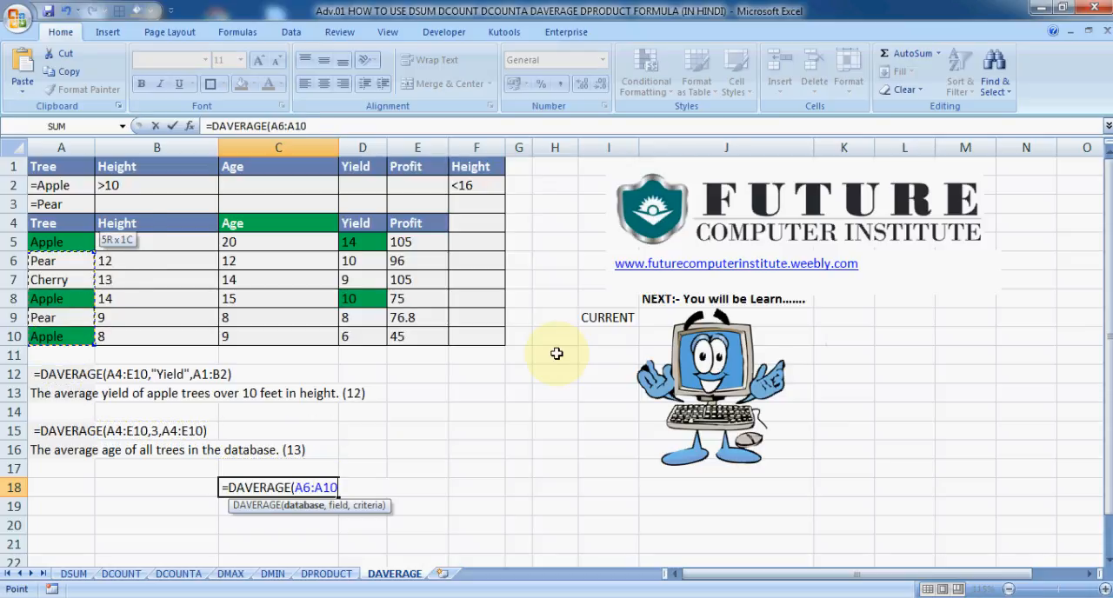
{"action": "key", "text": "shift+Right"}
{"action": "key", "text": "shift+Right"}
{"action": "key", "text": "shift+Right"}
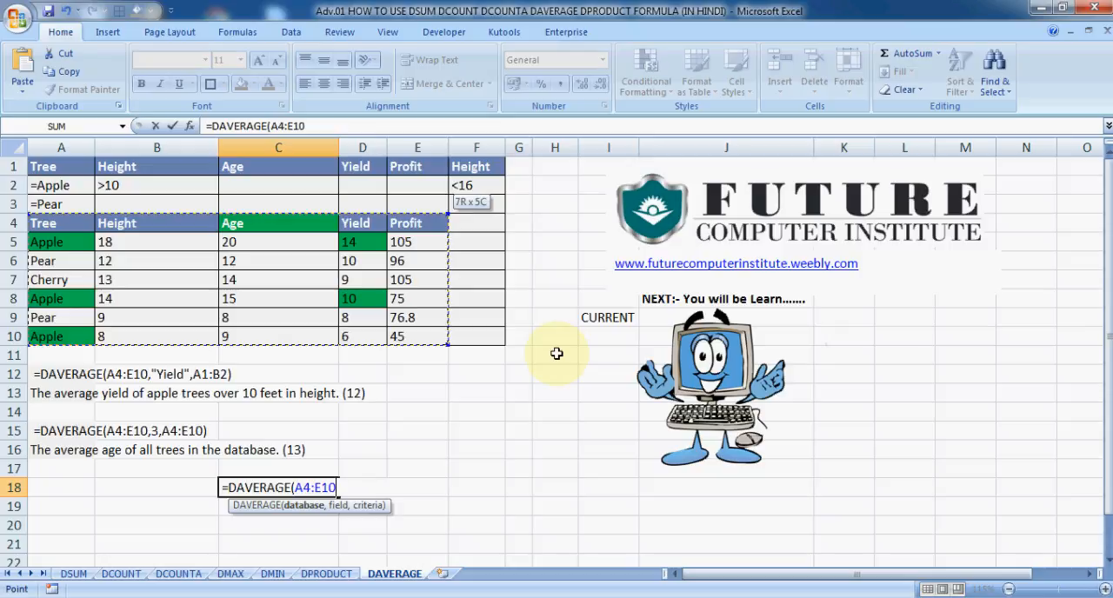
Complete the DAVERAGE formula in C18 with "YIELD" as the field and A1:B2 as the criteria range
{"action": "type", "text": ",\"YIELD"}
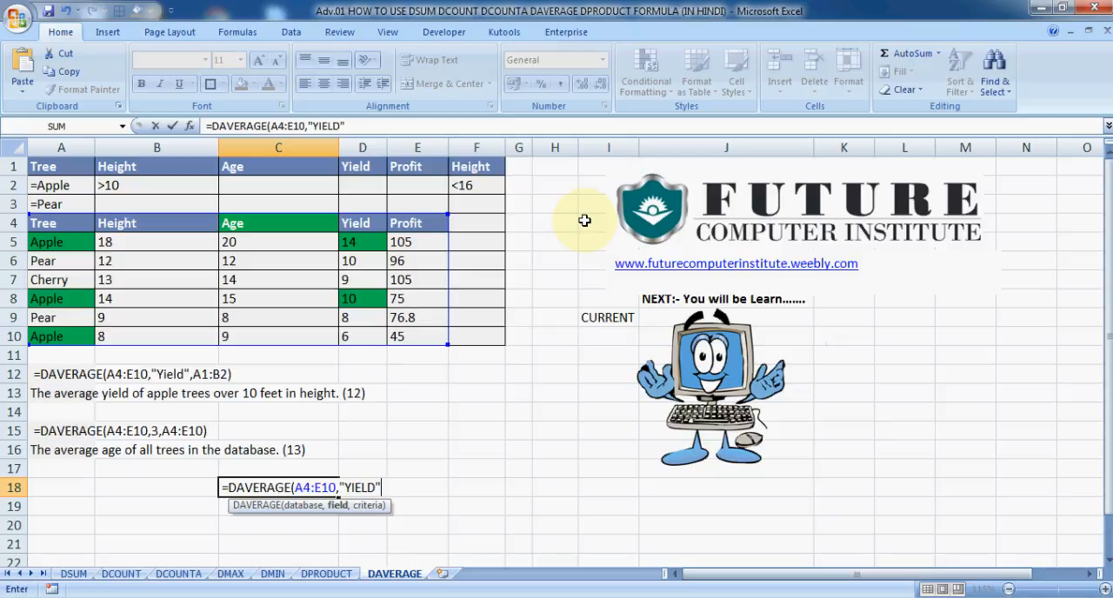
{"action": "type", "text": ","}
{"action": "key", "text": "Up"}
{"action": "key", "text": "Up"}
{"action": "key", "text": "Up"}
{"action": "key", "text": "Up"}
{"action": "key", "text": "Up"}
{"action": "key", "text": "Up"}
{"action": "key", "text": "Up"}
{"action": "key", "text": "Up"}
{"action": "key", "text": "Up"}
{"action": "key", "text": "Up"}
{"action": "key", "text": "Up"}
{"action": "key", "text": "Up"}
{"action": "key", "text": "Up"}
{"action": "key", "text": "Up"}
{"action": "key", "text": "Up"}
{"action": "key", "text": "Left"}
{"action": "key", "text": "Left"}
{"action": "key", "text": "Up"}
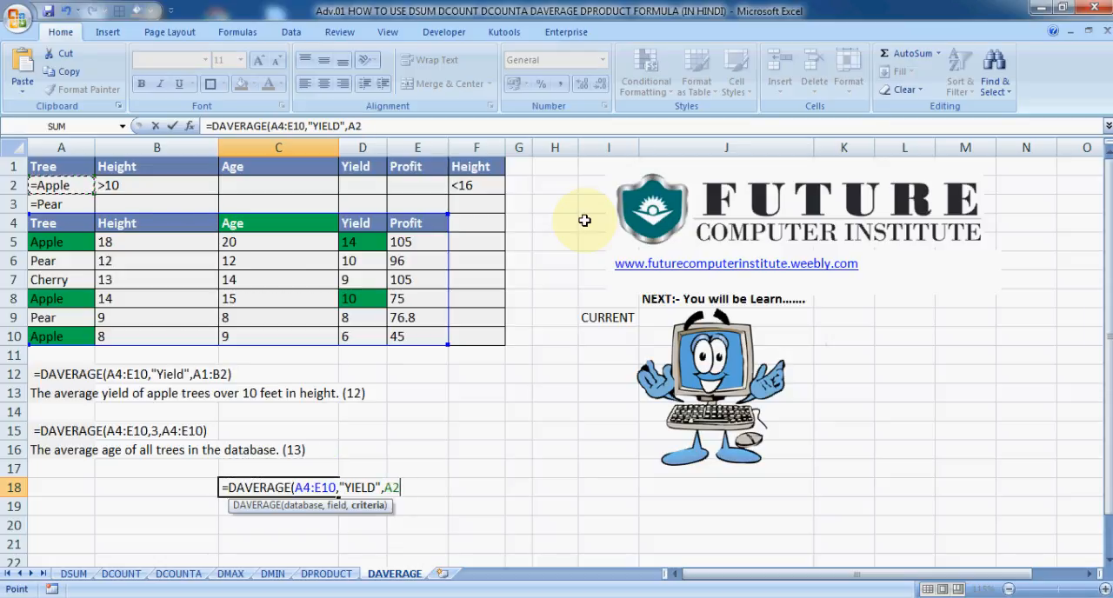
{"action": "key", "text": "shift+Right"}
{"action": "key", "text": "shift+Up"}
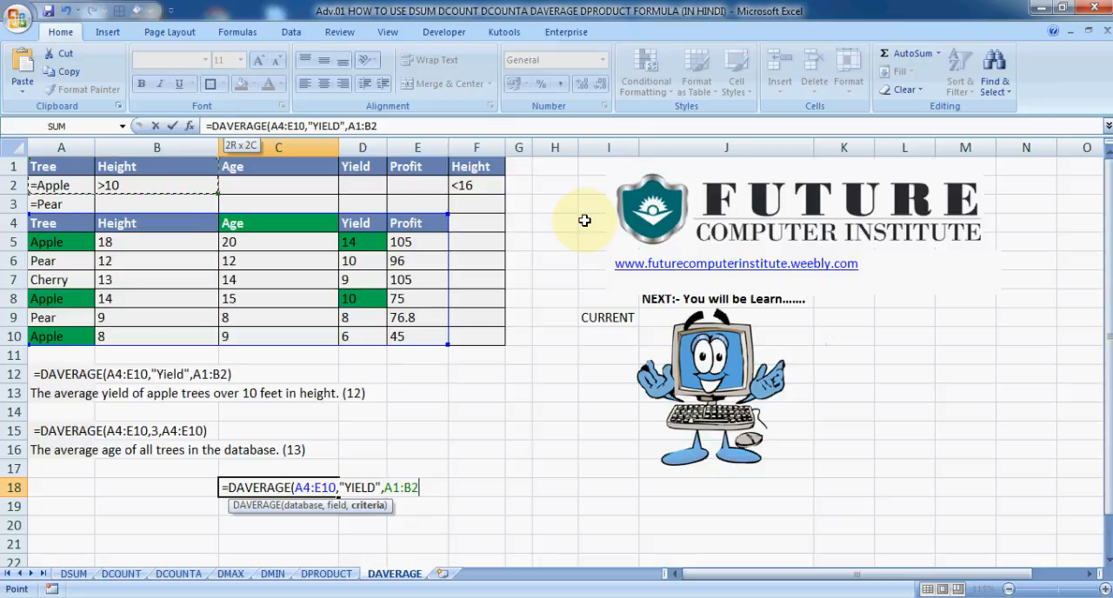
{"action": "type", "text": ")"}
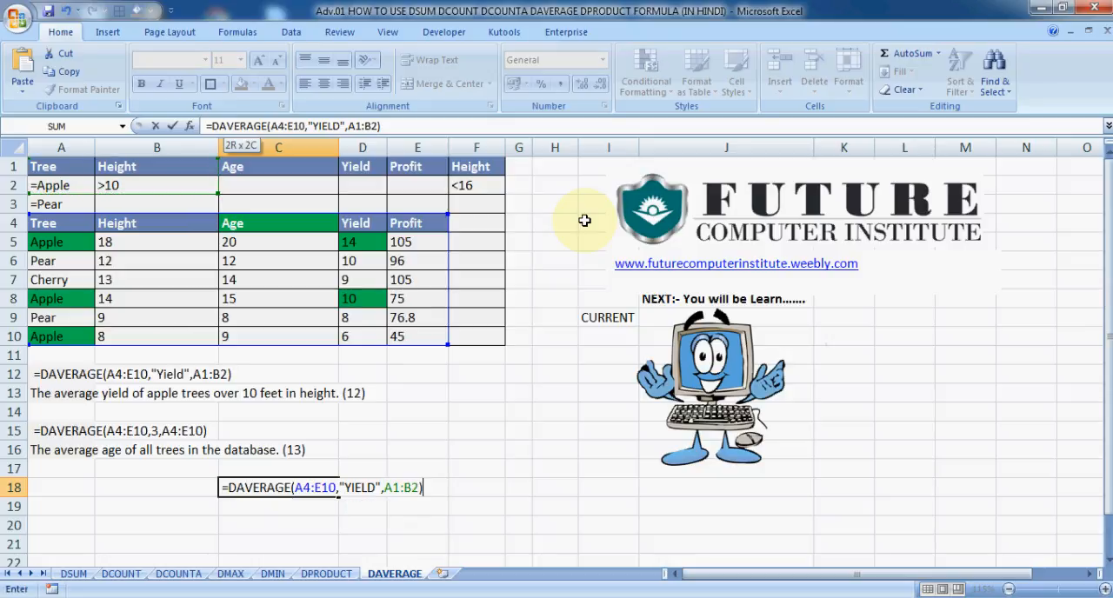
{"action": "key", "text": "Return"}
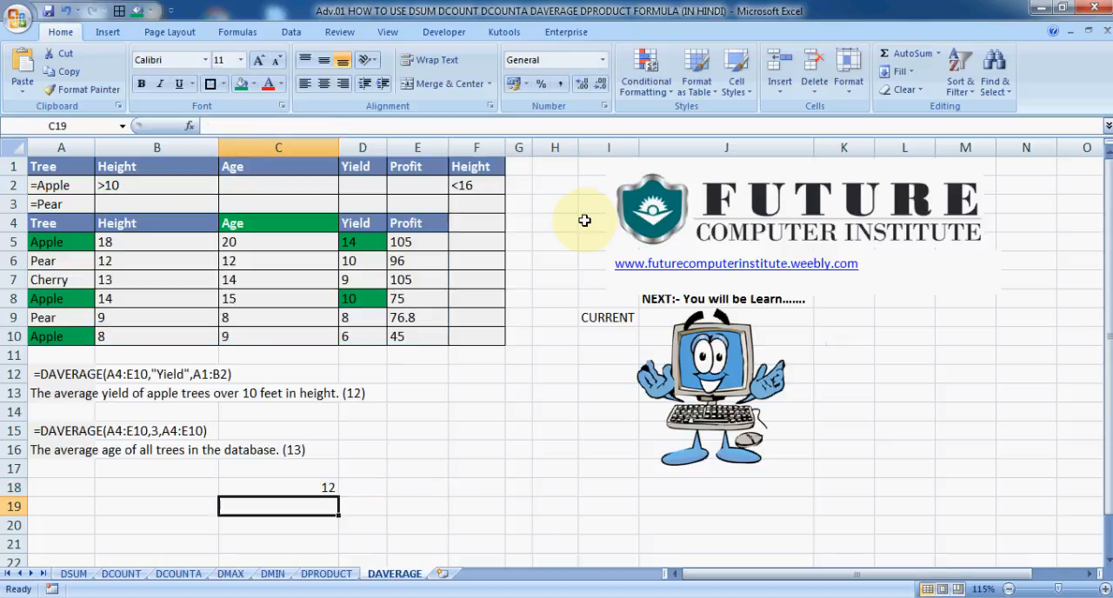
Verify the DAVERAGE result in C18 against the average of the selected apple yields in D5 and D8
{"action": "key", "text": "Up"}
{"action": "key", "text": "Up"}
{"action": "key", "text": "Up"}
{"action": "key", "text": "Up"}
{"action": "key", "text": "Up"}
{"action": "key", "text": "Up"}
{"action": "key", "text": "Up"}
{"action": "key", "text": "Up"}
{"action": "key", "text": "Up"}
{"action": "key", "text": "Up"}
{"action": "key", "text": "Up"}
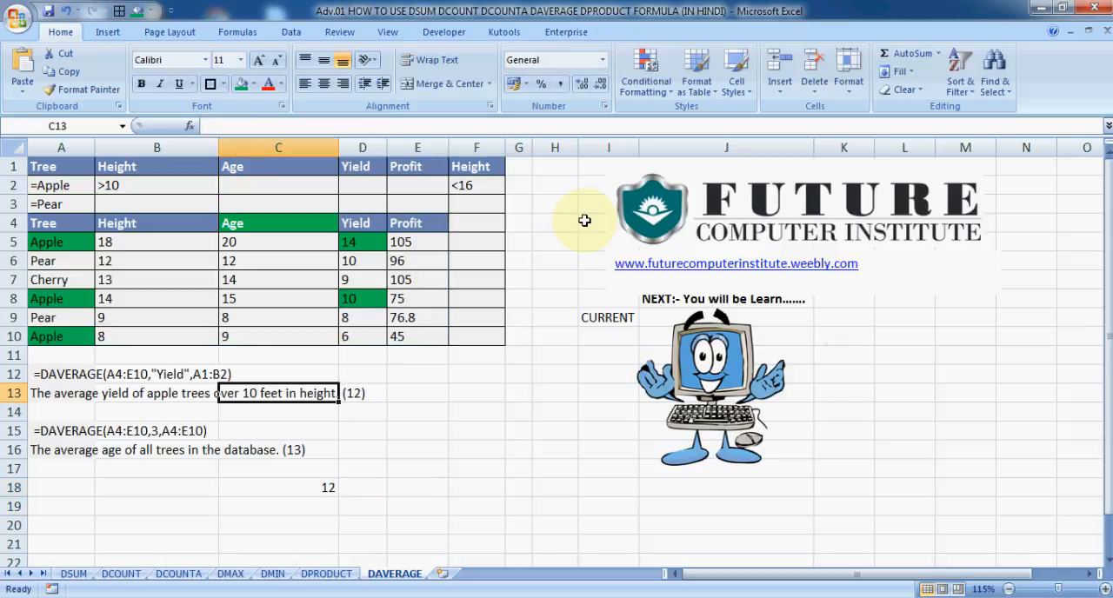
{"action": "key", "text": "Right"}
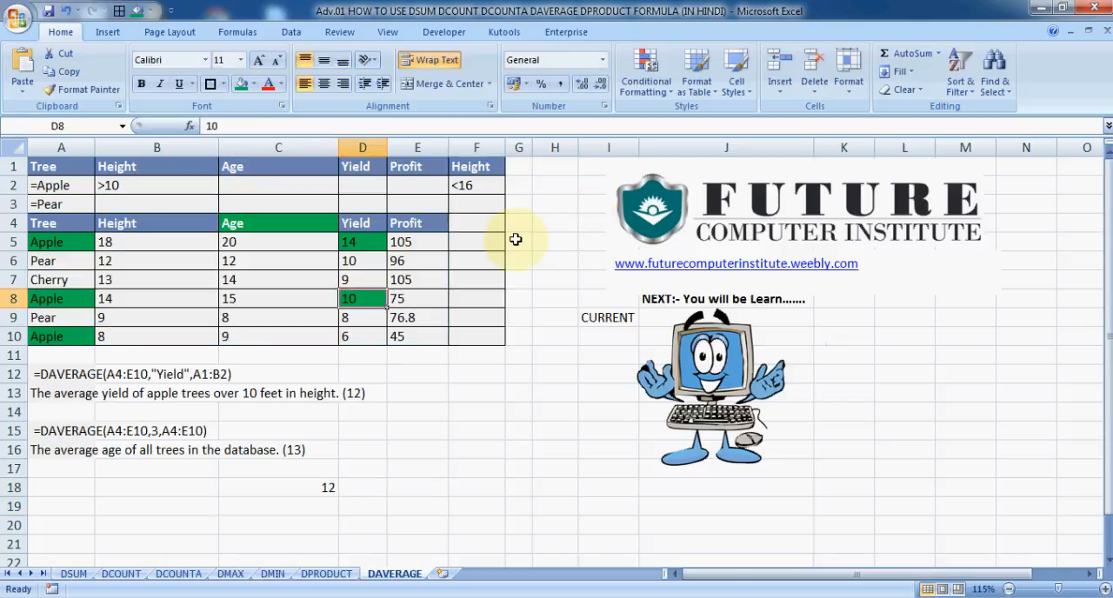
{"action": "left_click", "coordinate": [369, 242], "text": "ctrl"}
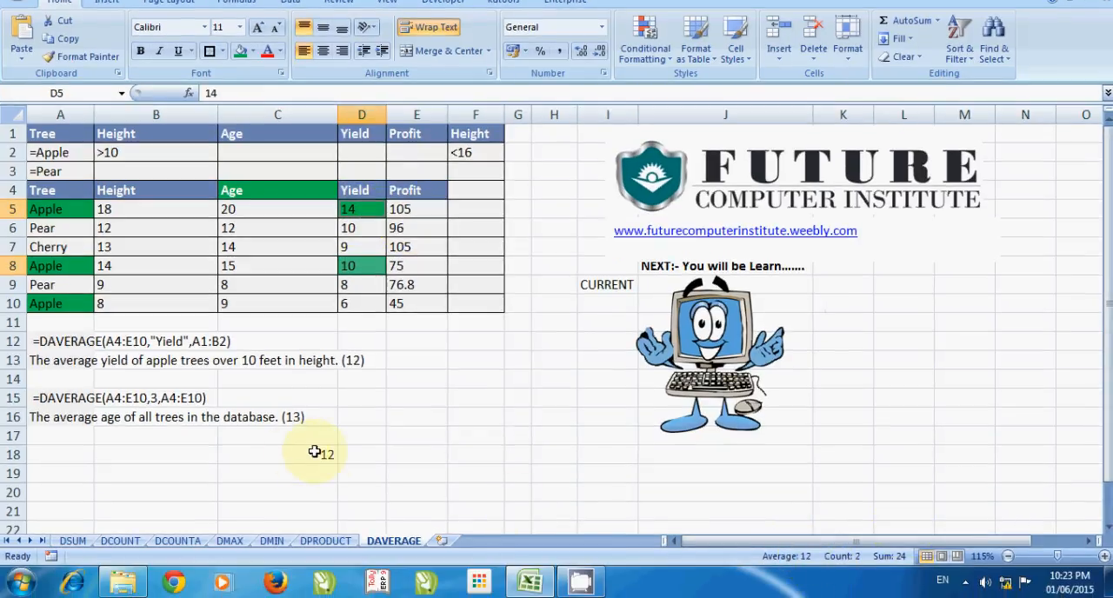
{"action": "left_click", "coordinate": [315, 451]}
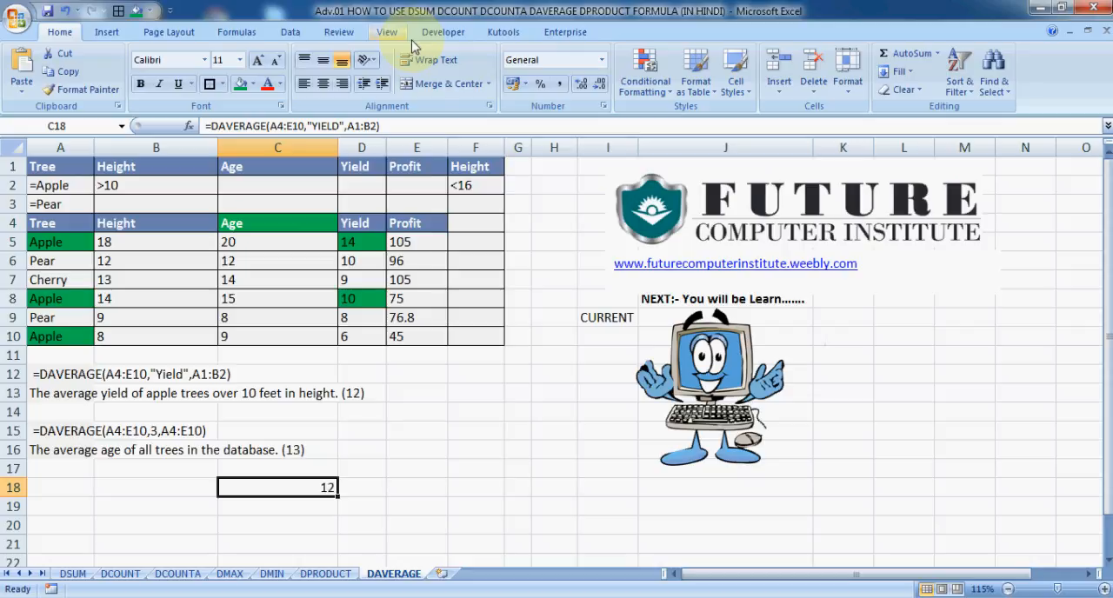
Review the completed DAVERAGE formula for the apple yields in C18
{"action": "left_click", "coordinate": [462, 346]}
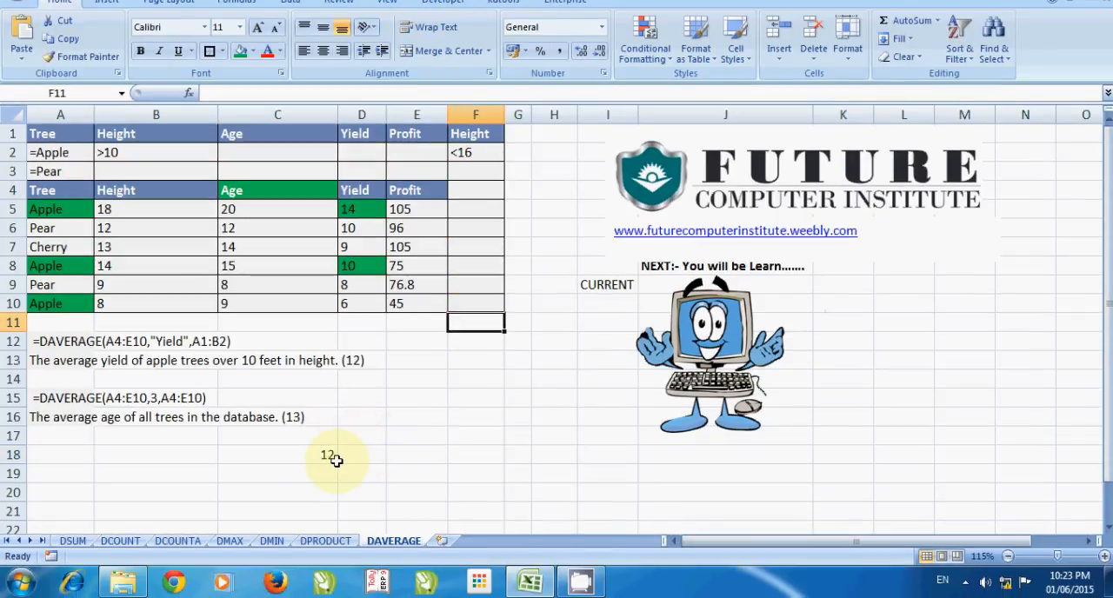
{"action": "left_click", "coordinate": [326, 454]}
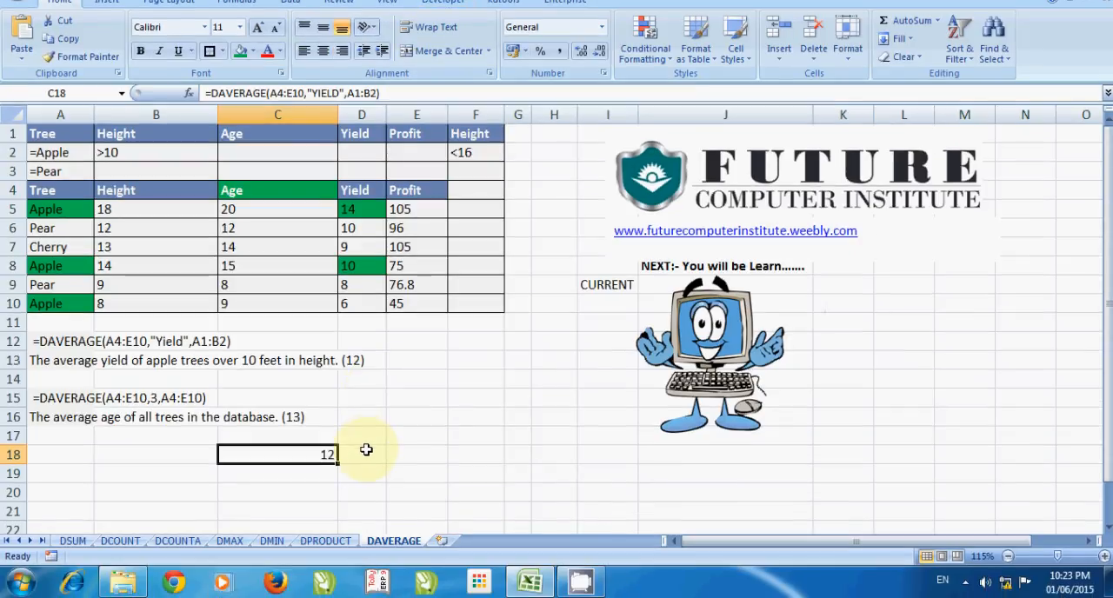
Start a DAVERAGE function in cell D18, beside the yield result
{"action": "left_click", "coordinate": [366, 484]}
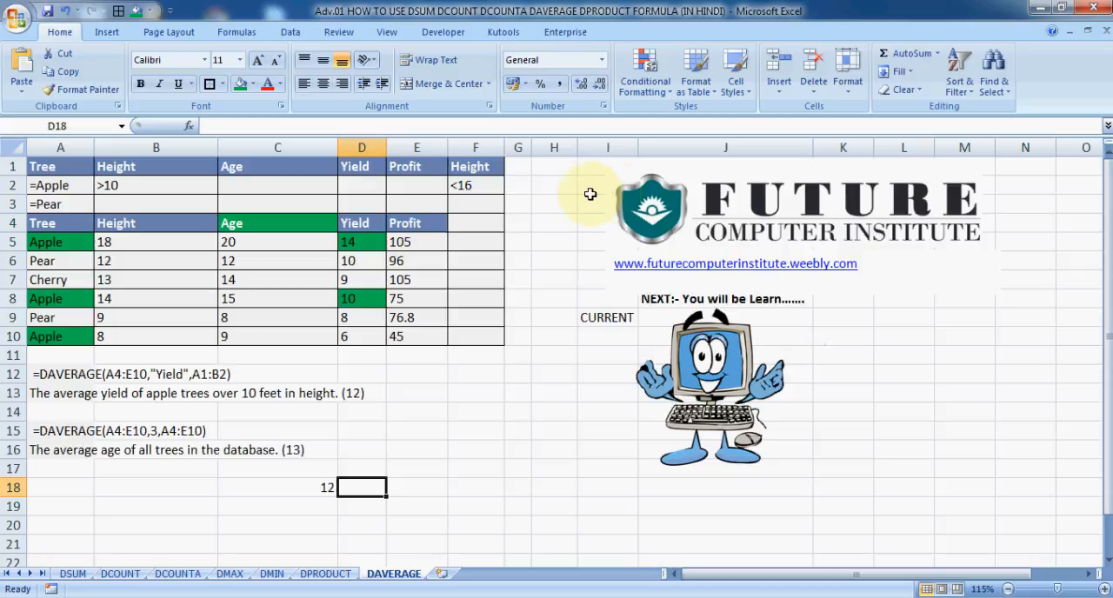
{"action": "type", "text": "=D"}
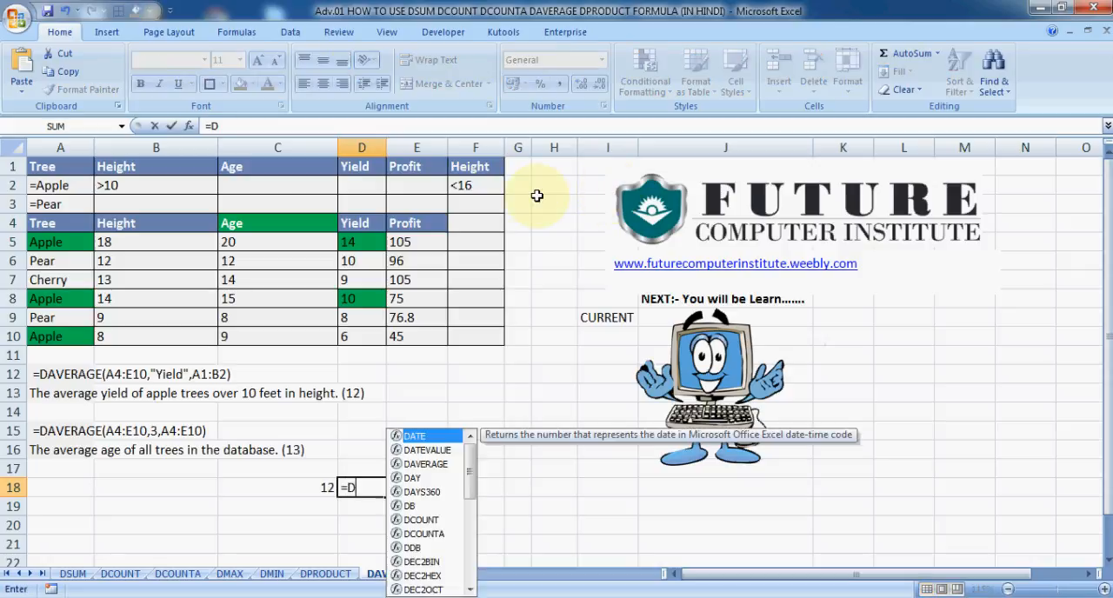
{"action": "type", "text": "AV"}
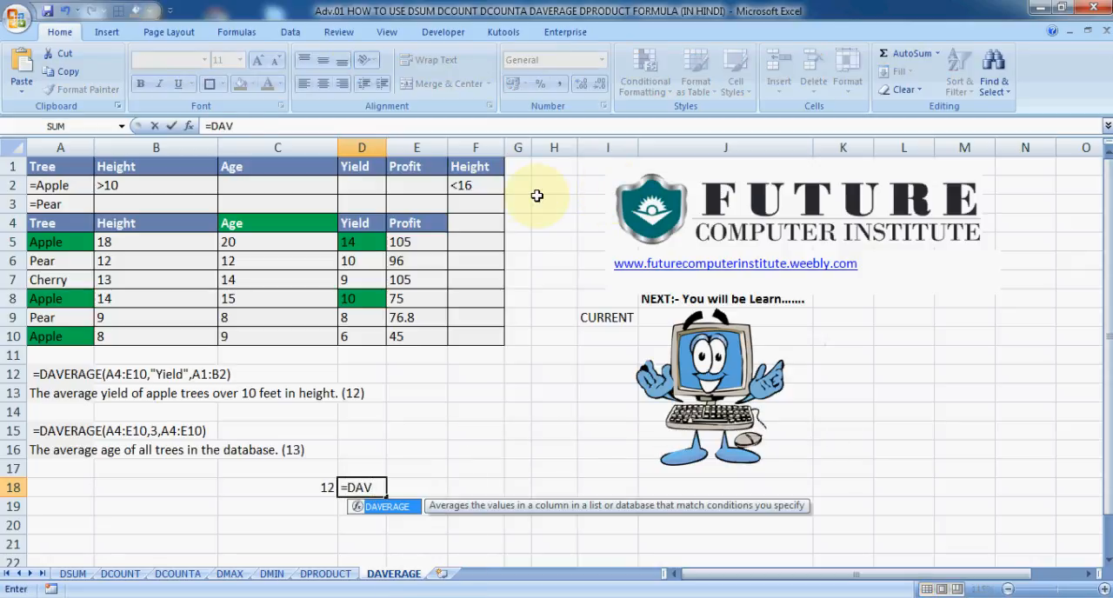
{"action": "key", "text": "Tab"}
Select A4:E10, the whole tree table with its headers, as the database argument of the formula in D18
{"action": "key", "text": "Up"}
{"action": "key", "text": "Up"}
{"action": "key", "text": "Up"}
{"action": "key", "text": "Up"}
{"action": "key", "text": "Up"}
{"action": "key", "text": "Up"}
{"action": "key", "text": "Left"}
{"action": "key", "text": "Left"}
{"action": "key", "text": "Left"}
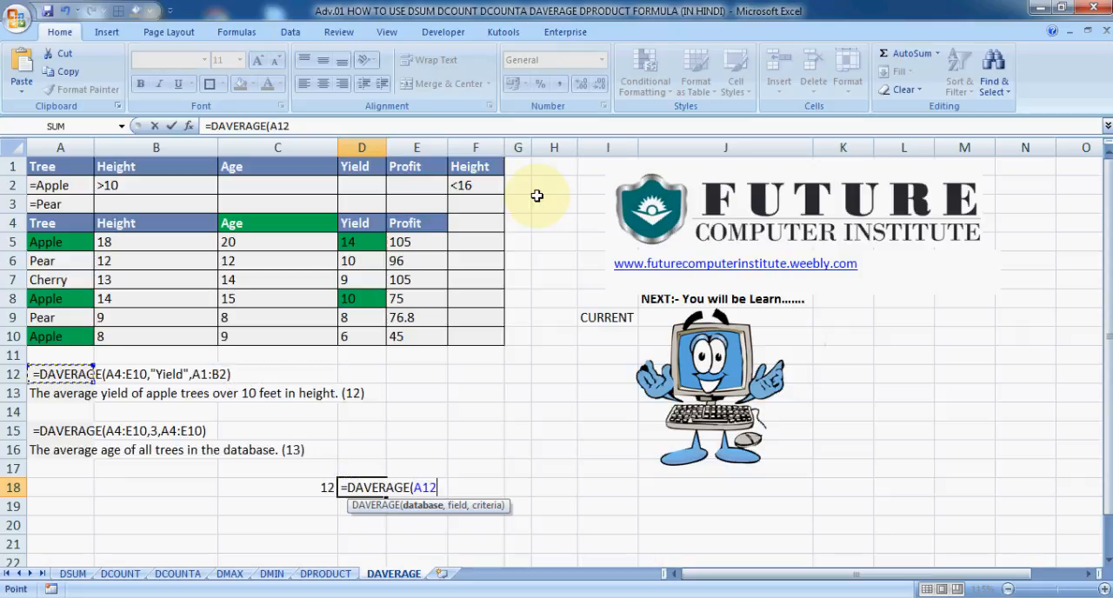
{"action": "key", "text": "Up"}
{"action": "key", "text": "Up"}
{"action": "key", "text": "shift+Up"}
{"action": "key", "text": "shift+Up"}
{"action": "key", "text": "shift+Up"}
{"action": "key", "text": "shift+Up"}
{"action": "key", "text": "shift+Up"}
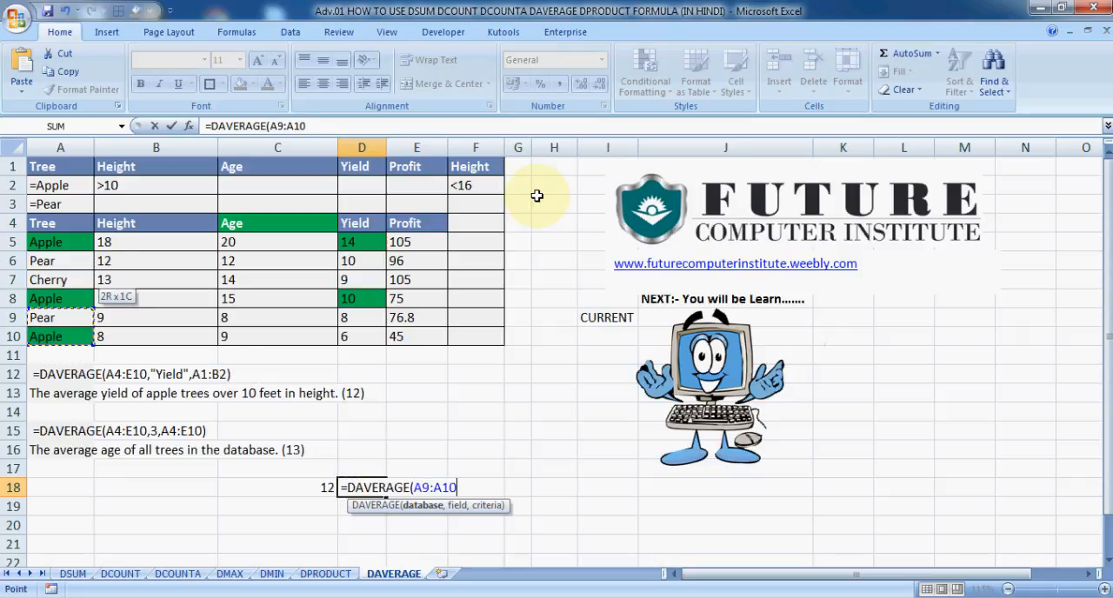
{"action": "key", "text": "shift+Up"}
{"action": "key", "text": "shift+Right"}
{"action": "key", "text": "shift+Right"}
{"action": "key", "text": "shift+Right"}
{"action": "key", "text": "shift+Right"}
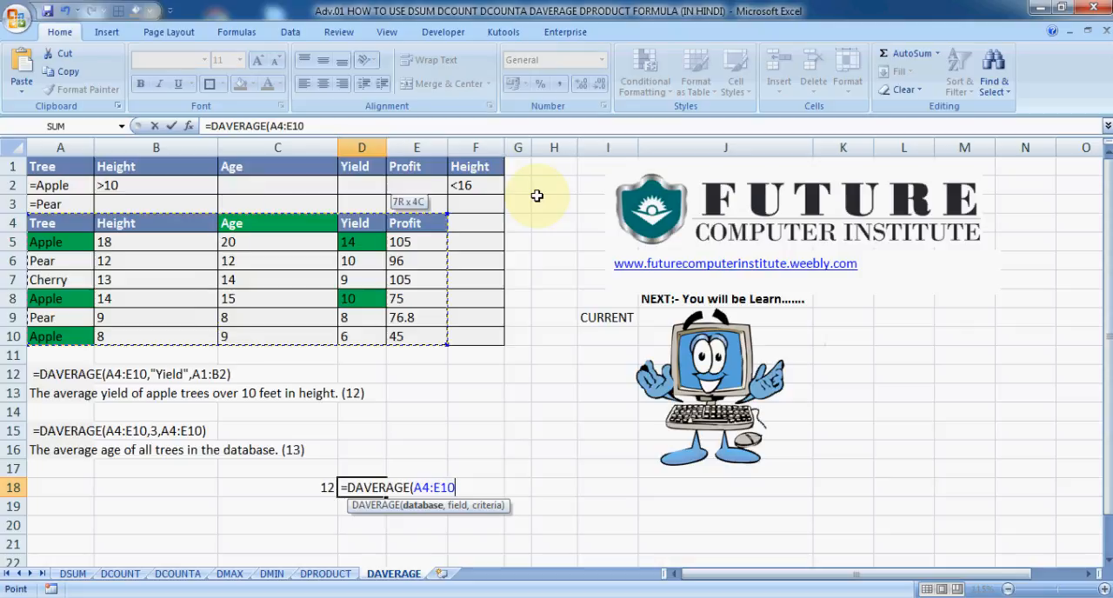
Complete the DAVERAGE formula in D18 with field number 3 and A4:E10 as the criteria range
{"action": "type", "text": ","}
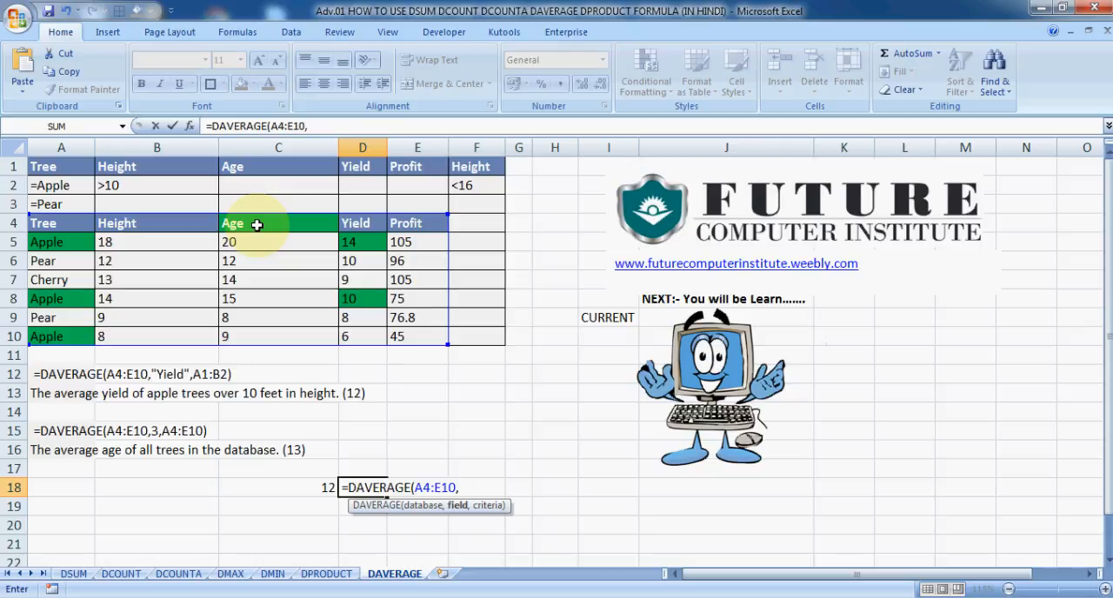
{"action": "type", "text": "3"}
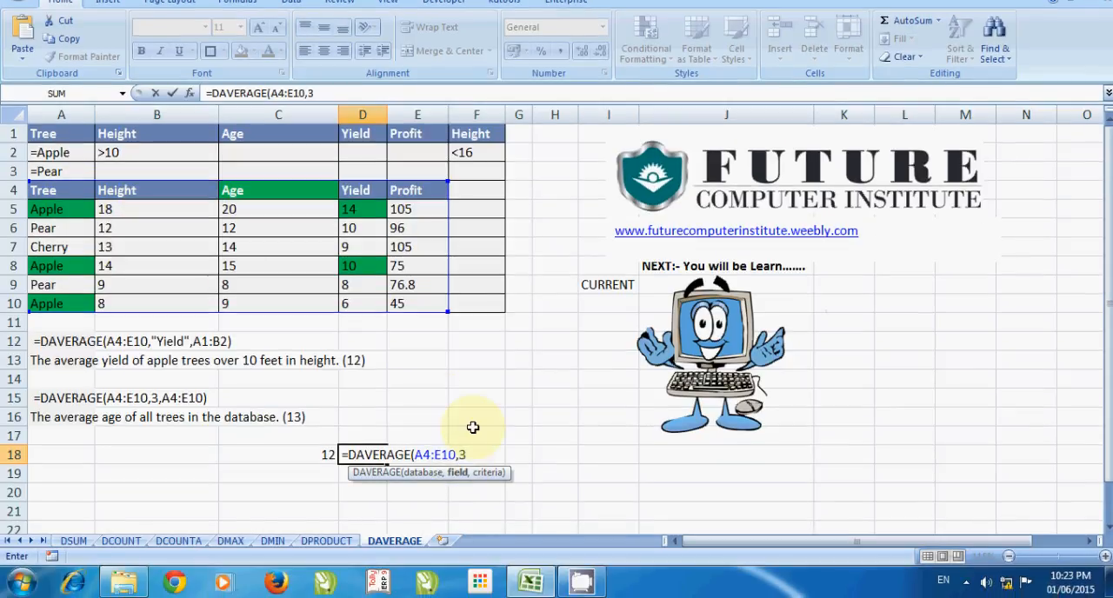
{"action": "type", "text": ","}
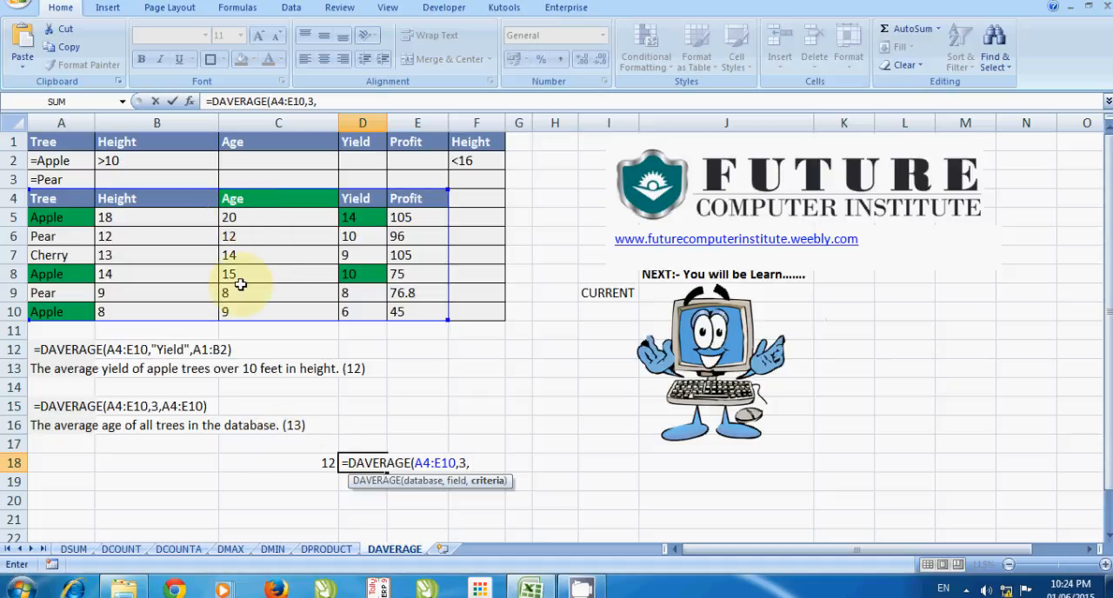
{"action": "left_click_drag", "start_coordinate": [56, 198], "coordinate": [423, 314]}
{"action": "key", "text": "Return"}
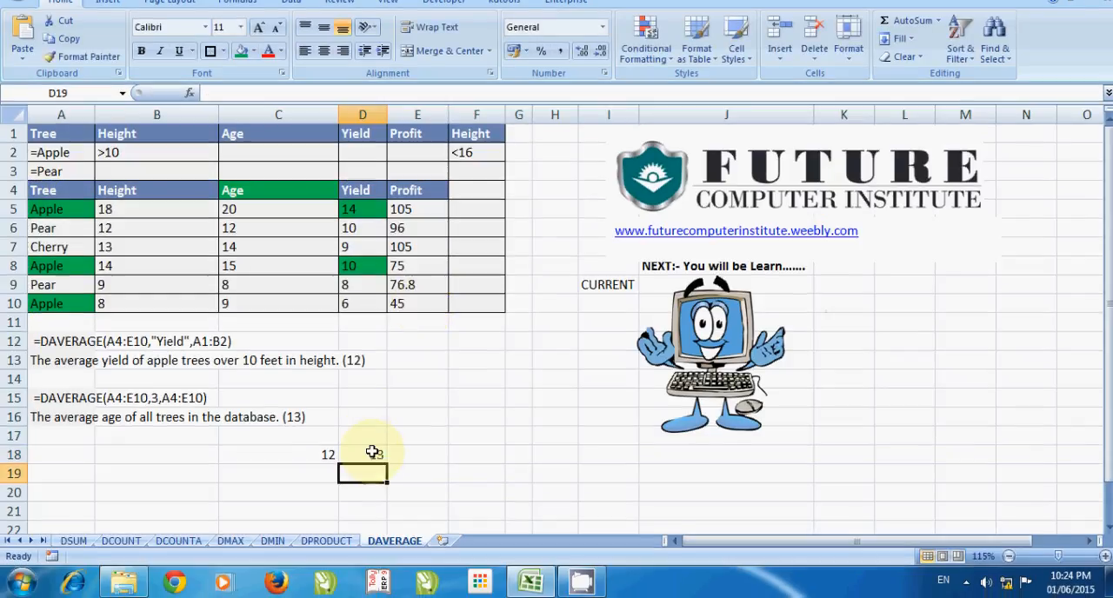
Verify the DAVERAGE result in D18 against the average of the selected ages in C5:C10
{"action": "left_click", "coordinate": [372, 452]}
{"action": "left_click_drag", "start_coordinate": [264, 212], "coordinate": [248, 301]}
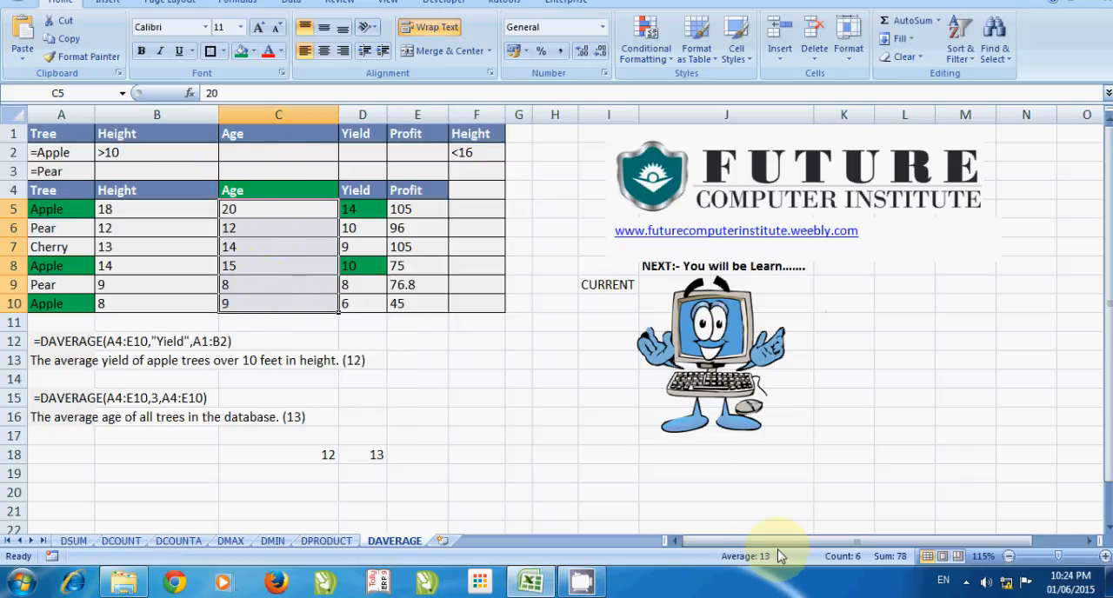
{"action": "left_click", "coordinate": [376, 455]}
{"action": "left_click", "coordinate": [420, 360]}
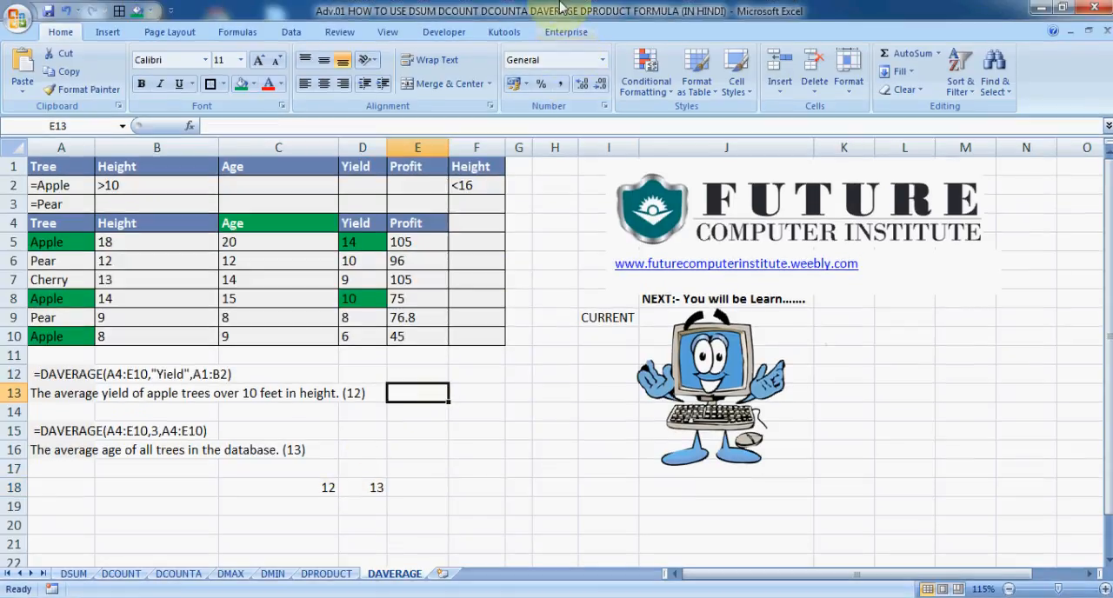
{"action": "left_click", "coordinate": [544, 207]}
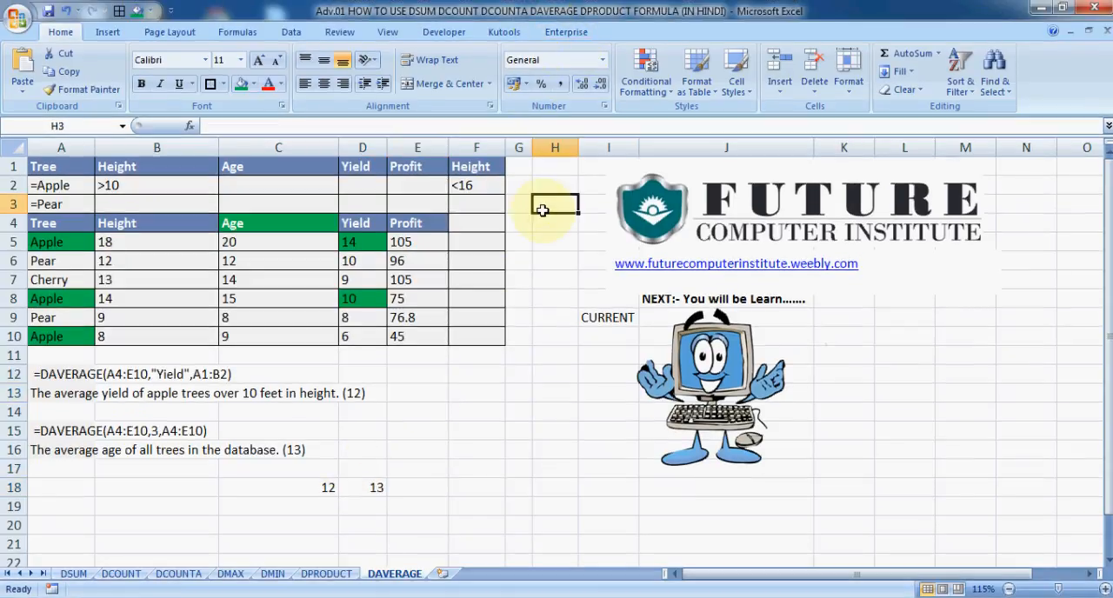